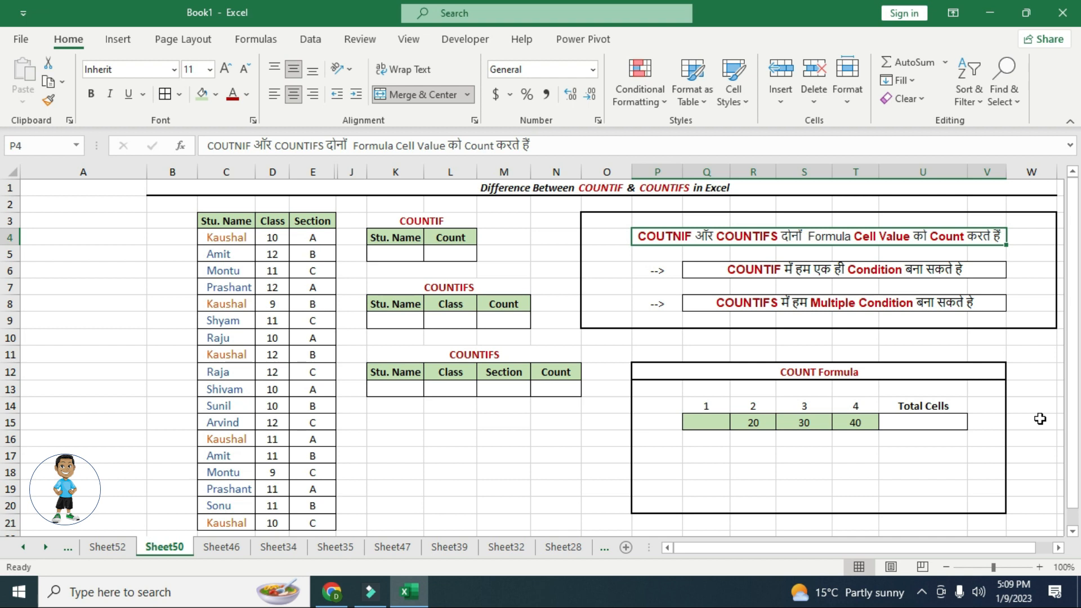
Enter a COUNT formula in the Total Cells cell U15 that counts the numbers in Q15:T15.
left_click(942, 425)
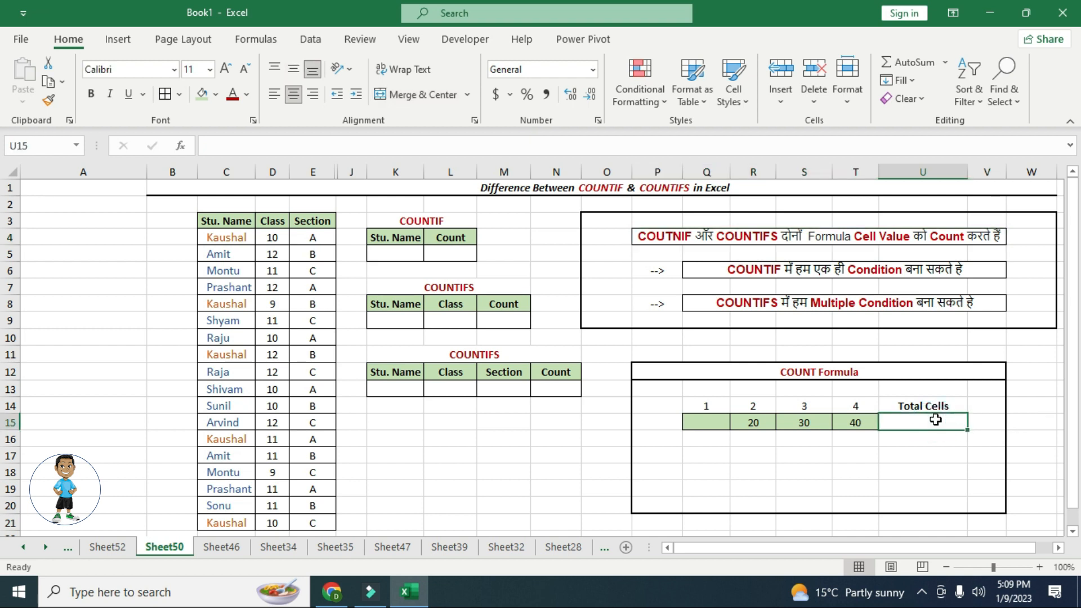
type("=count")
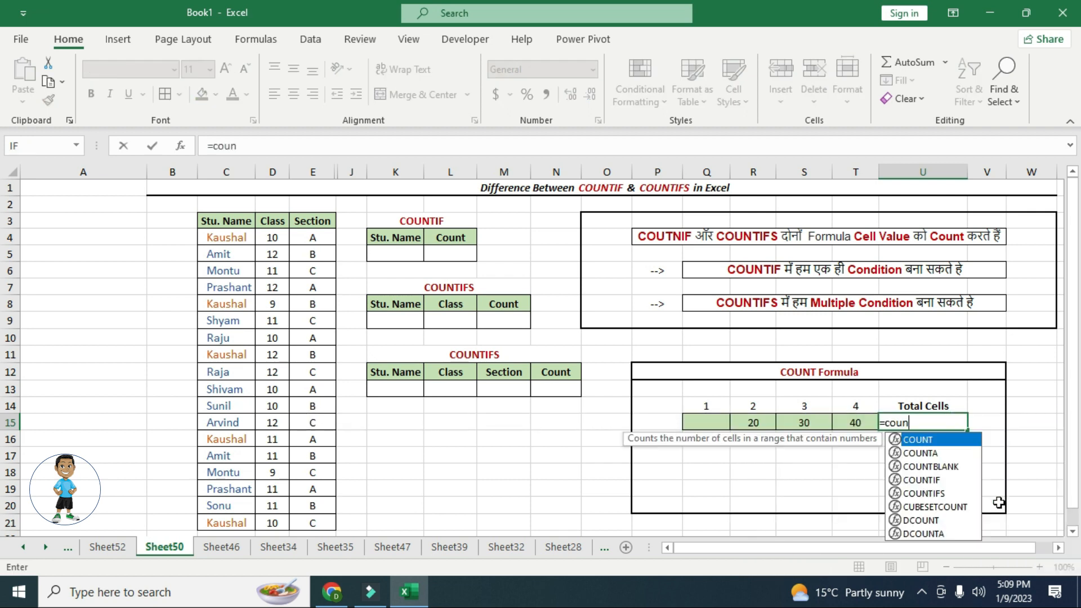
key("Tab")
left_click_drag(694, 422, 861, 428)
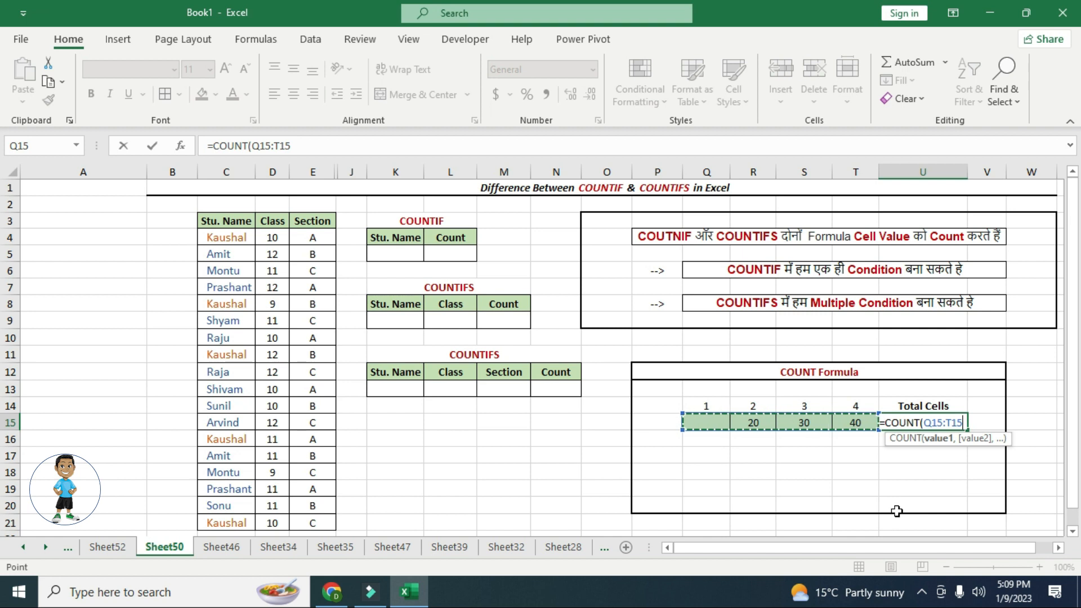
type(")")
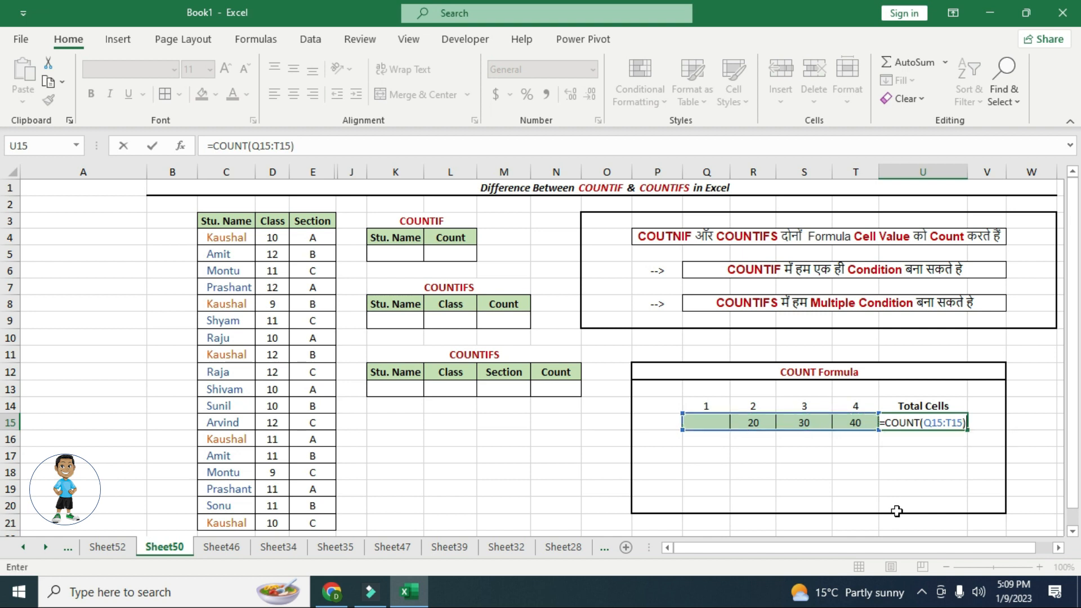
key("Return")
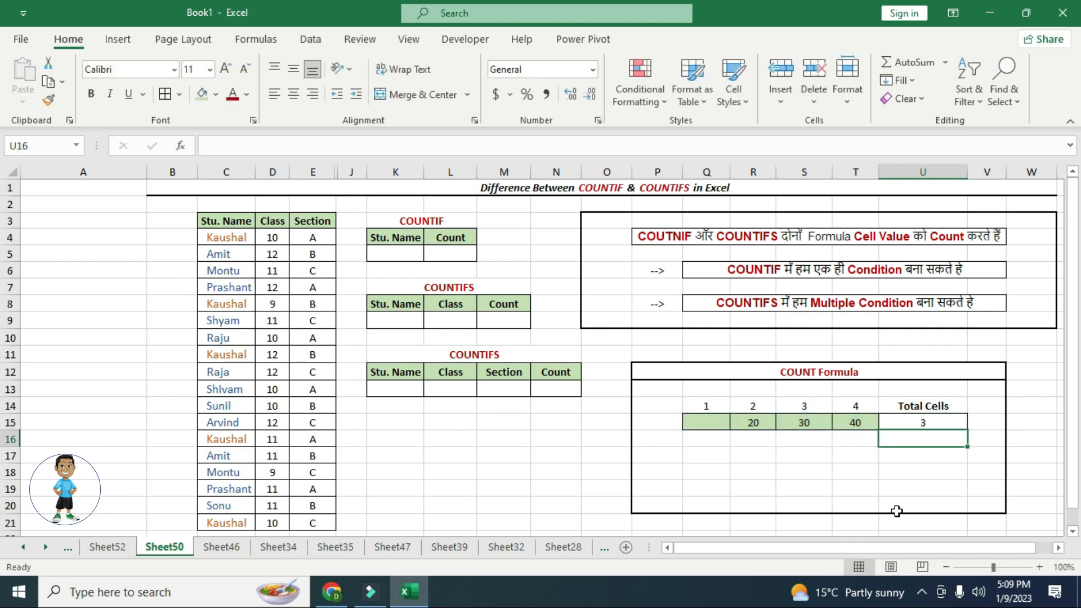
Fill the empty cell Q15 with 5 and check the row of values that the COUNT formula covers.
left_click(752, 421)
left_click_drag(804, 421, 851, 421)
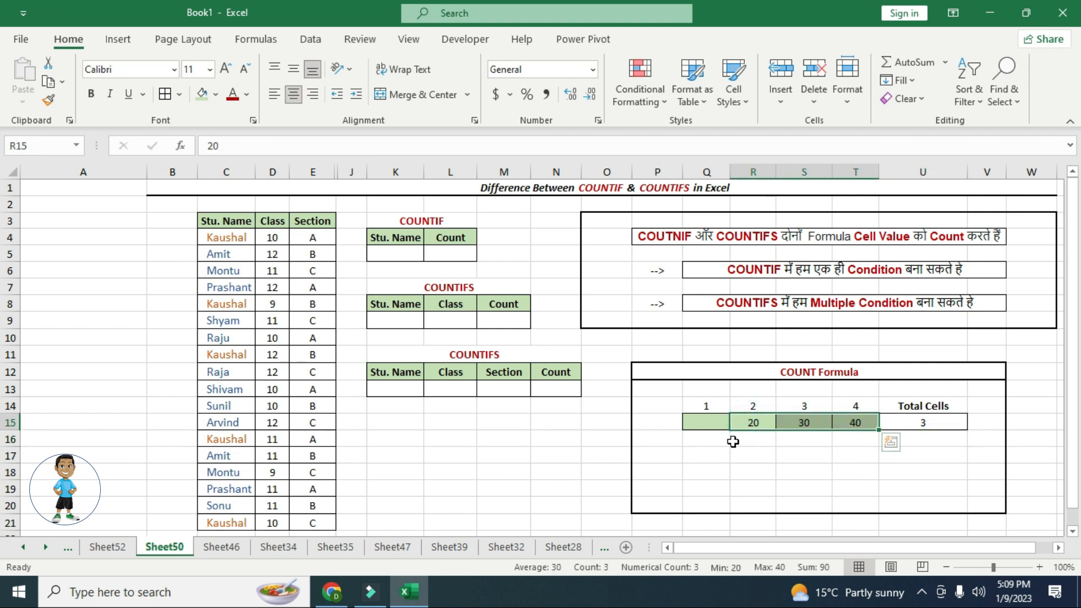
left_click(710, 425)
type("5")
key("Return")
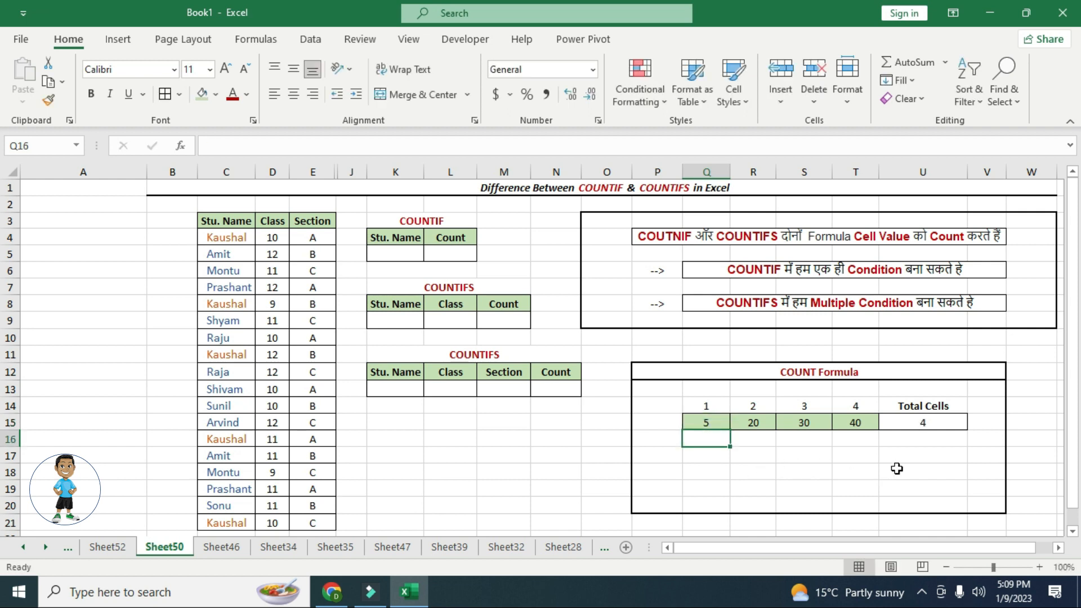
left_click_drag(714, 420, 857, 422)
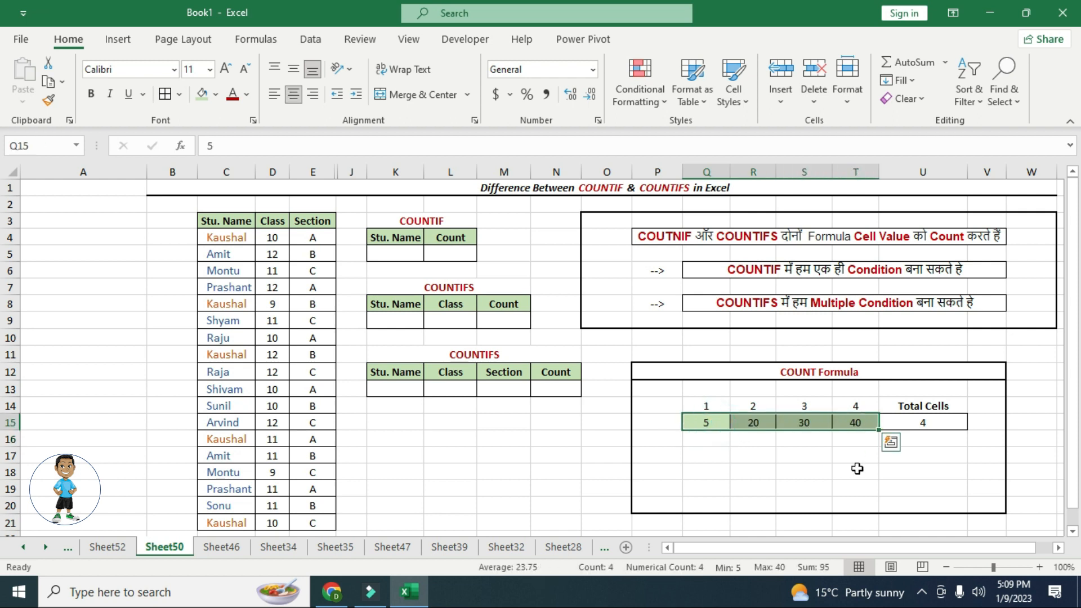
Review the notes on COUNTIF and COUNTIFS conditions and the name, class and section columns of the student table.
left_click(796, 270)
left_click(799, 305)
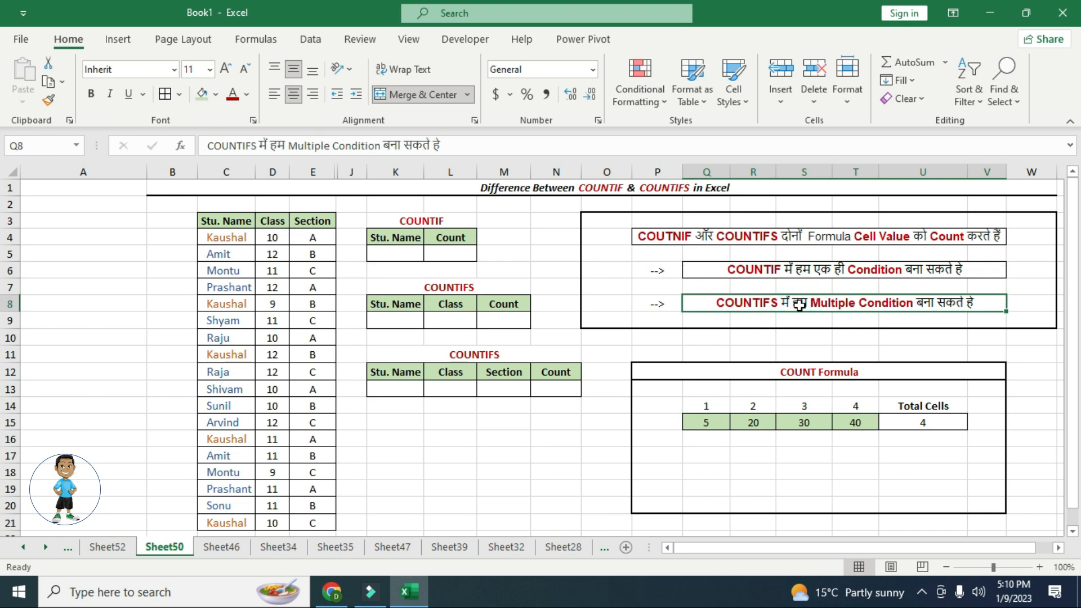
left_click(796, 269)
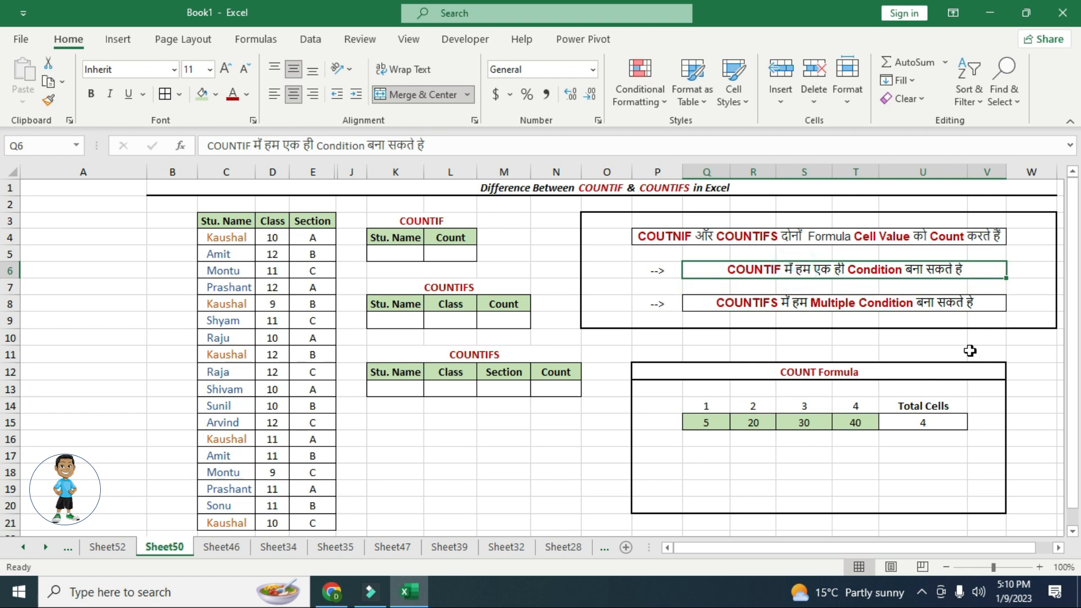
left_click(888, 305)
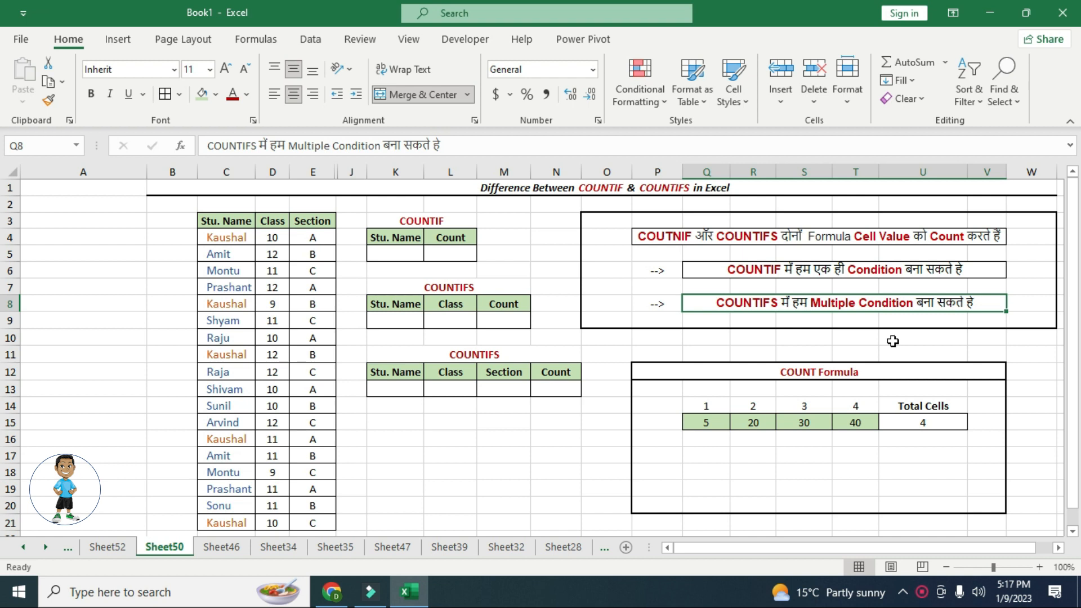
left_click_drag(238, 224, 316, 457)
left_click(252, 339)
left_click_drag(228, 242, 225, 473)
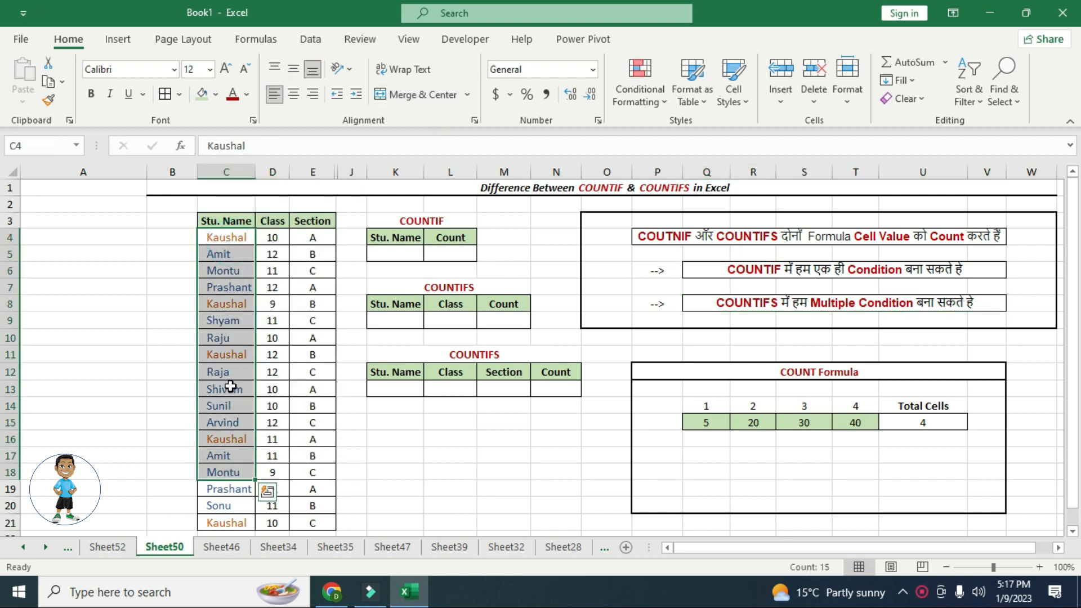
left_click_drag(272, 237, 272, 456)
left_click_drag(313, 237, 316, 455)
left_click_drag(225, 237, 225, 488)
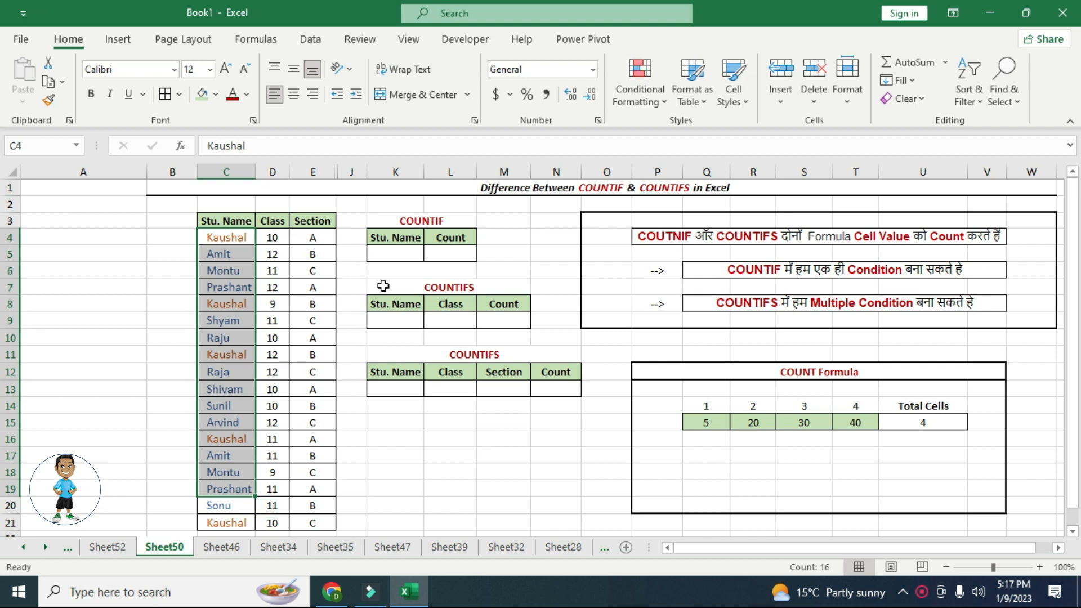
Enter a COUNTIF formula in L5 over C4:C21 with the first listed student's name as quoted text criterion.
left_click(452, 254)
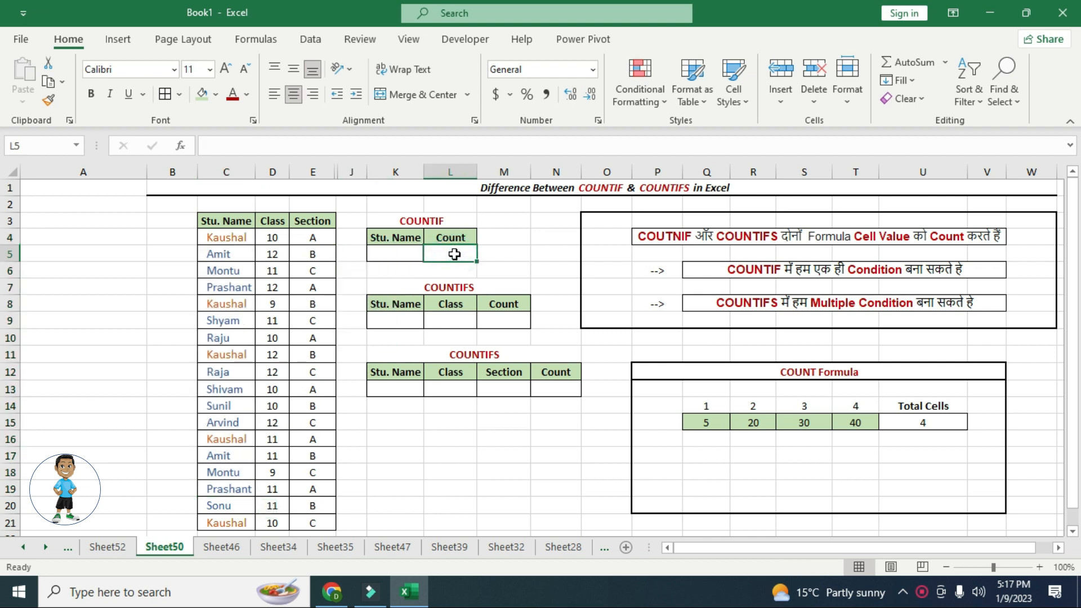
left_click(394, 145)
type("=countif")
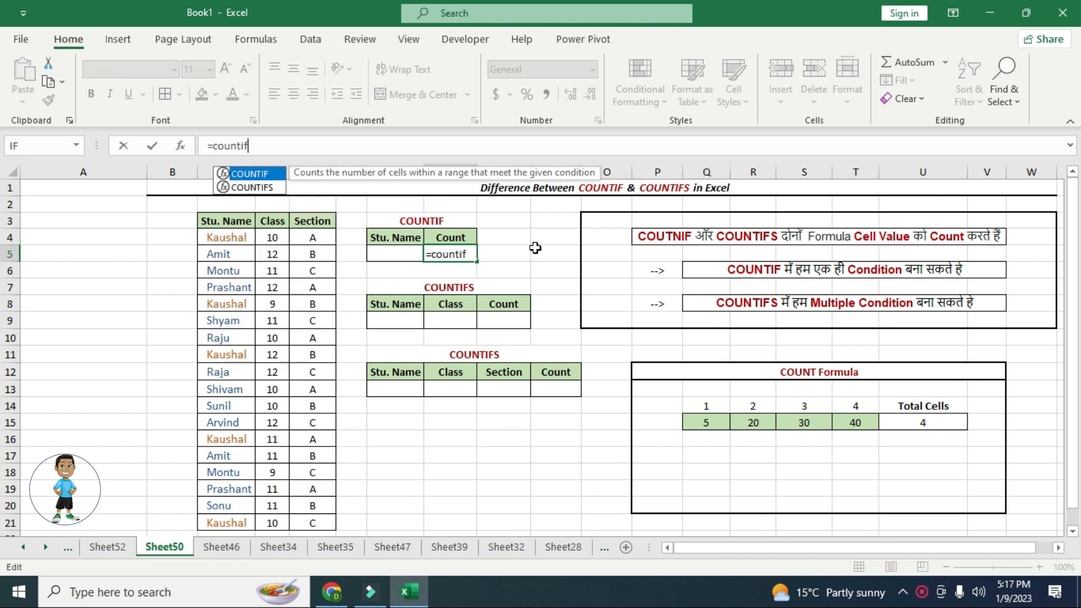
key("Tab")
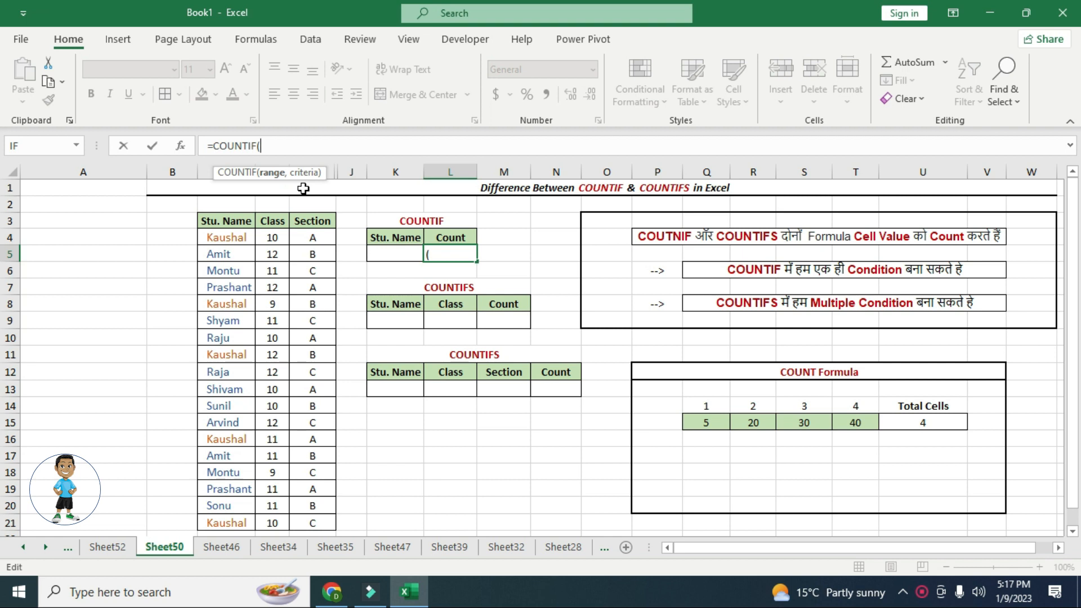
left_click_drag(242, 238, 224, 521)
type(",")
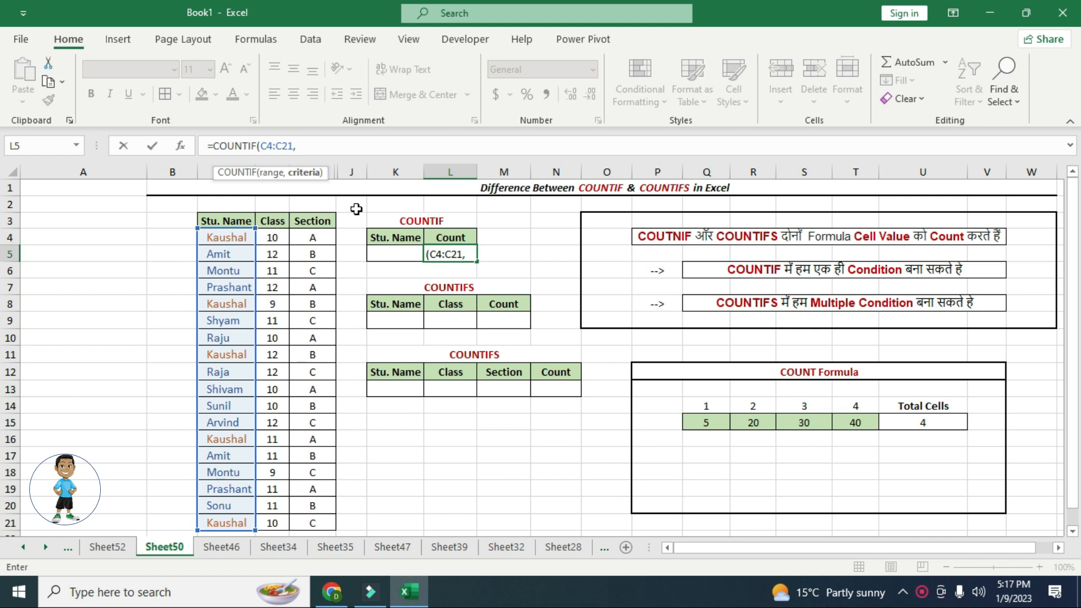
type("\"Kaus")
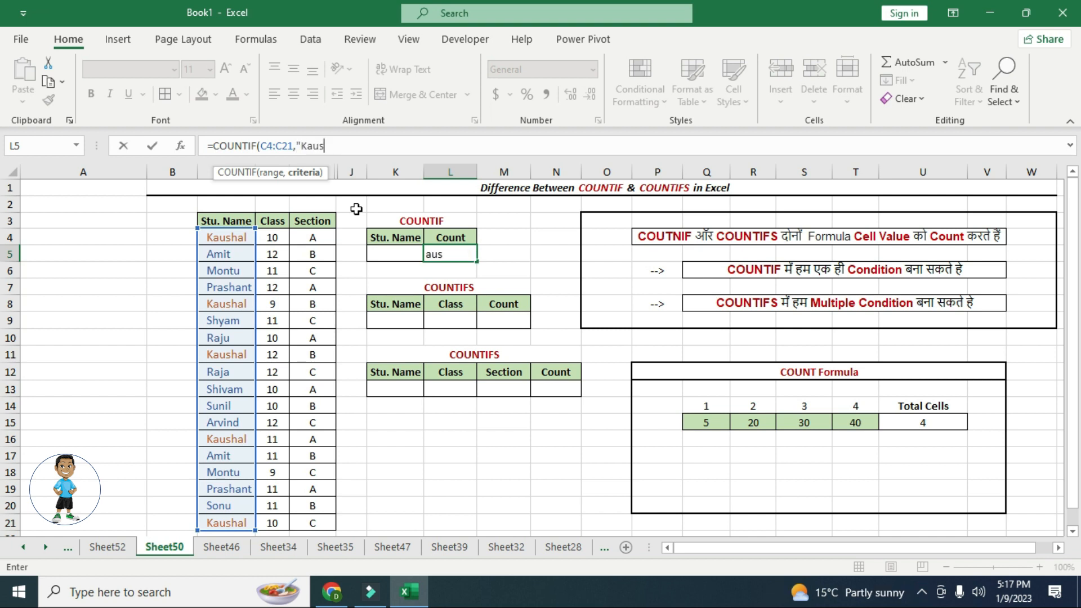
type("hal\")")
key("Return")
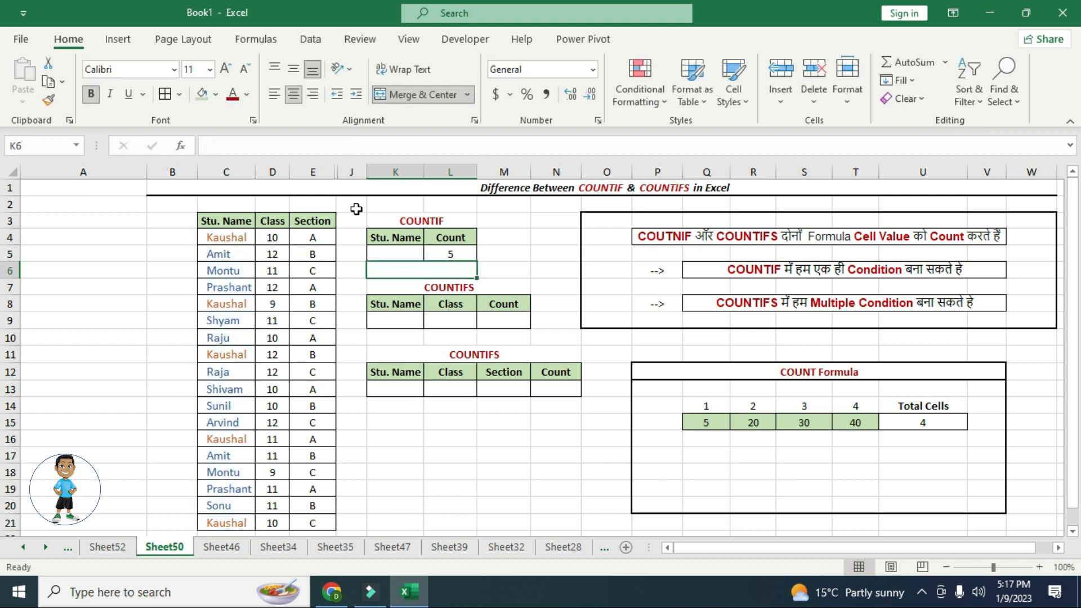
Change the quoted criterion of the COUNTIF formula in L5 to the second listed student's name.
left_click(438, 253)
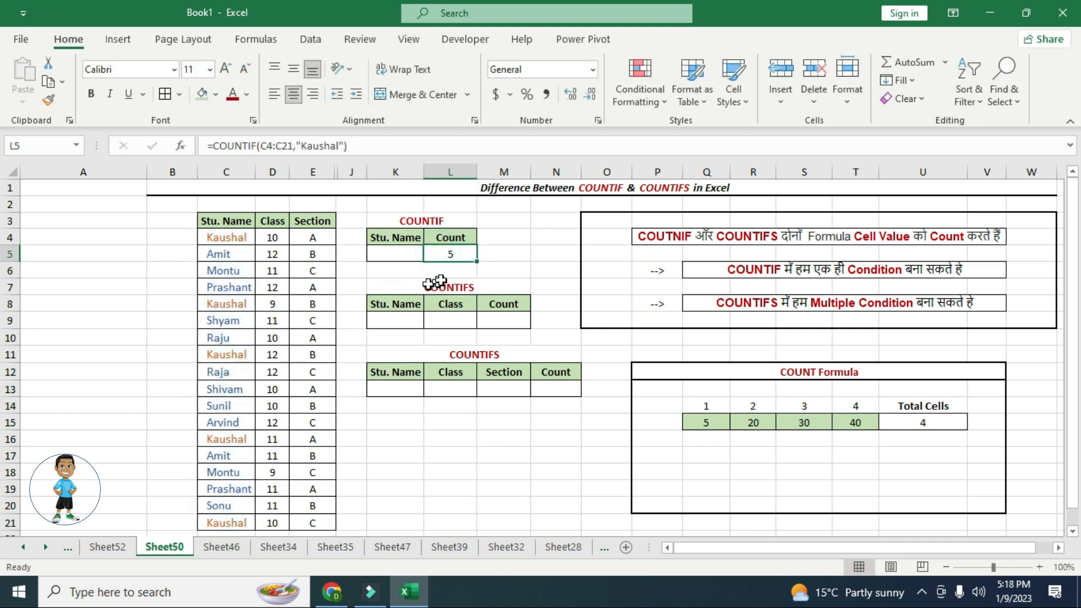
left_click(237, 243)
left_click_drag(230, 339, 225, 471)
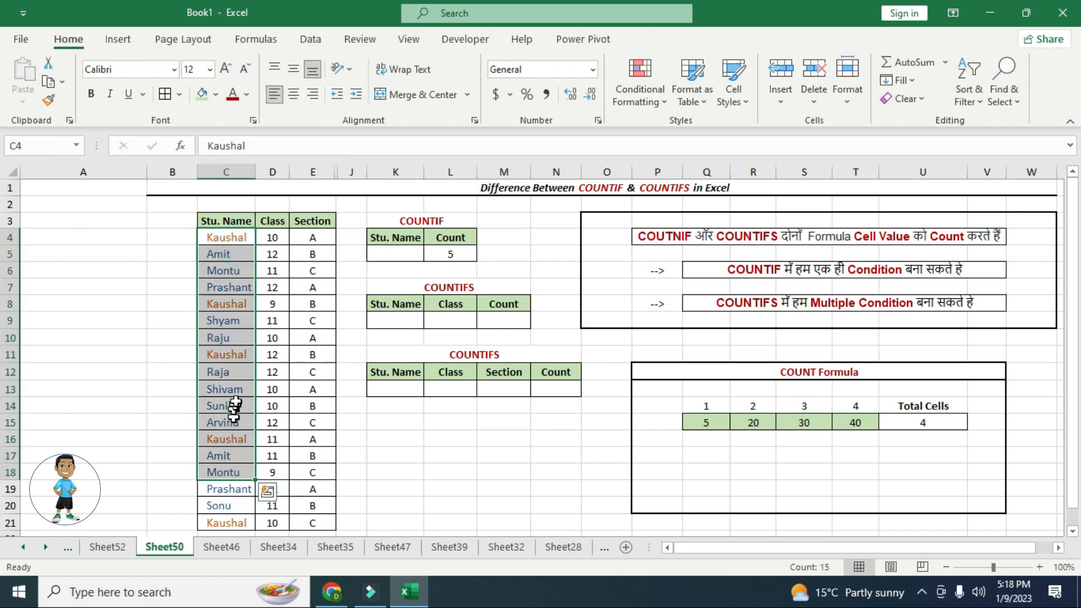
left_click(452, 255)
left_click(337, 146)
left_click_drag(338, 145, 301, 146)
type("Amit")
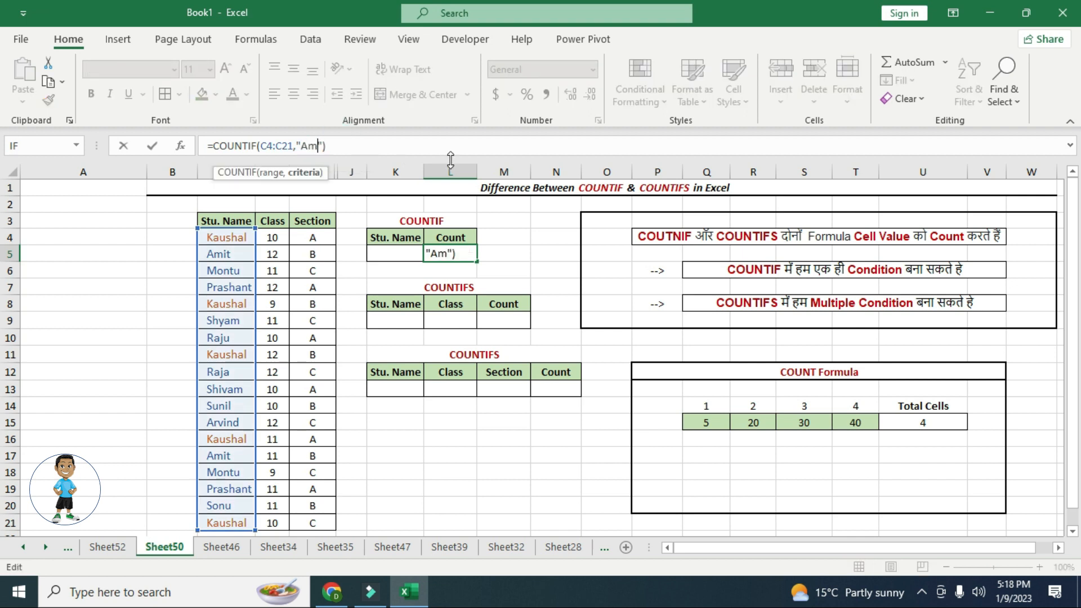
key("Return")
left_click_drag(225, 254, 225, 506)
Replace the quoted name in the L5 formula with a reference to K5, giving =COUNTIF(C4:C21,K5).
left_click(451, 254)
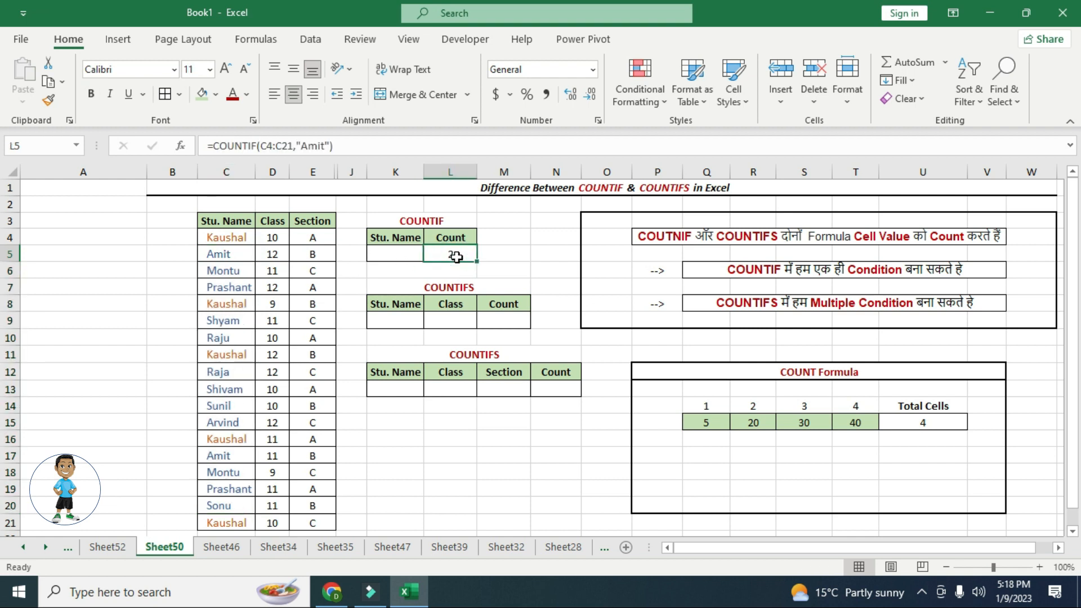
left_click(330, 146)
left_click_drag(330, 146, 297, 146)
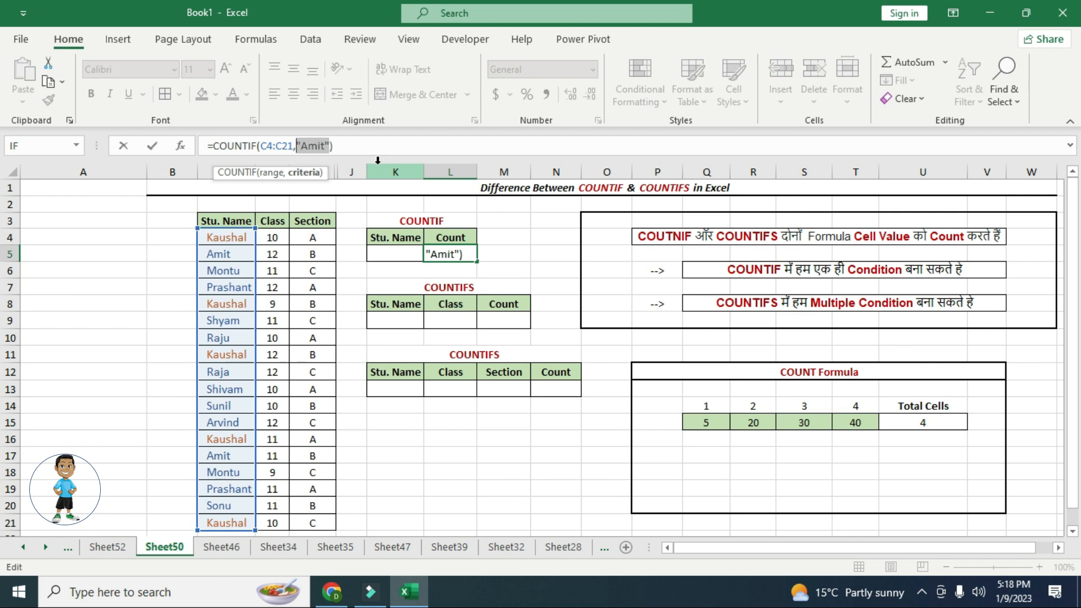
key("BackSpace")
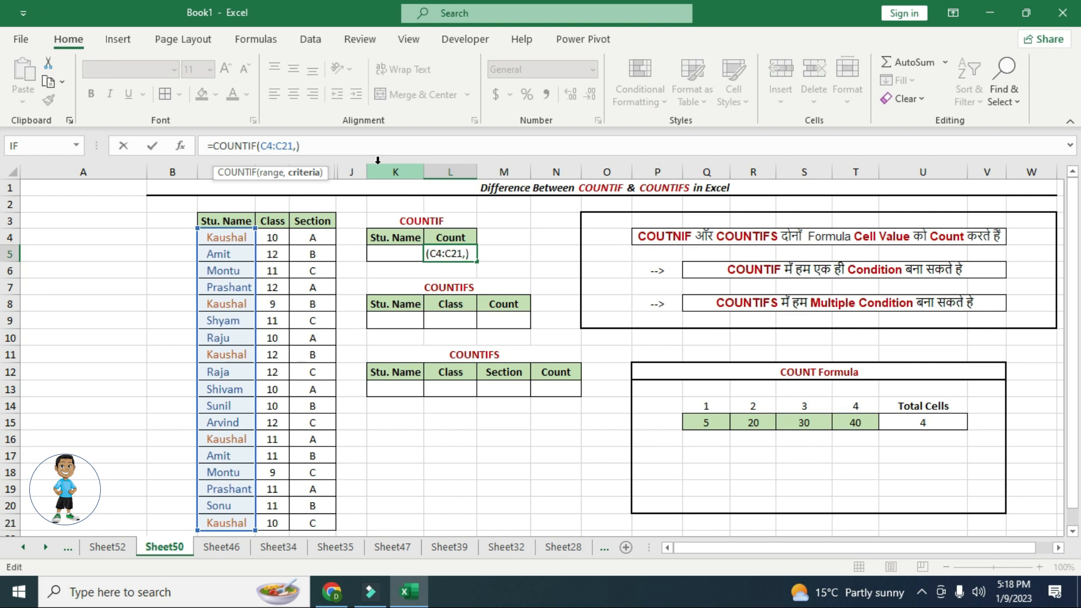
left_click(387, 254)
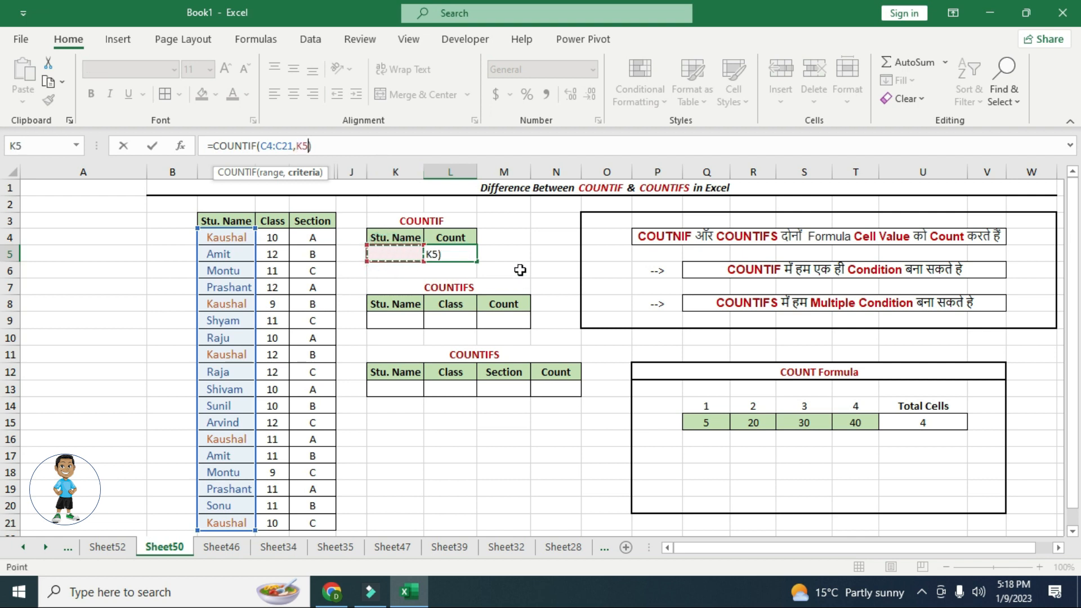
key("Return")
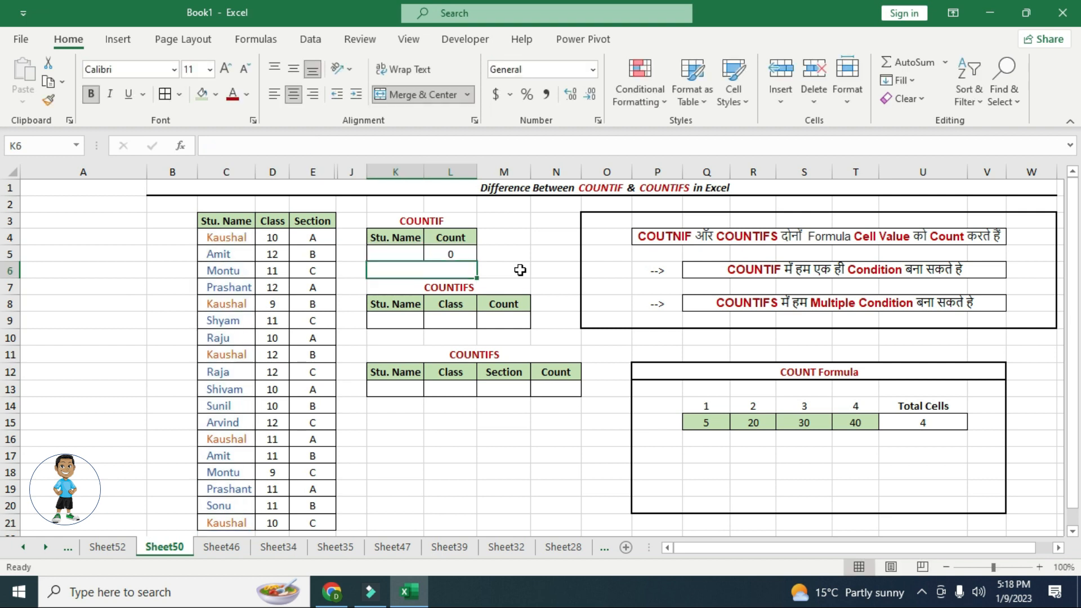
Enter the first listed student's name in K5 as the COUNTIF criterion.
left_click(404, 251)
type("K")
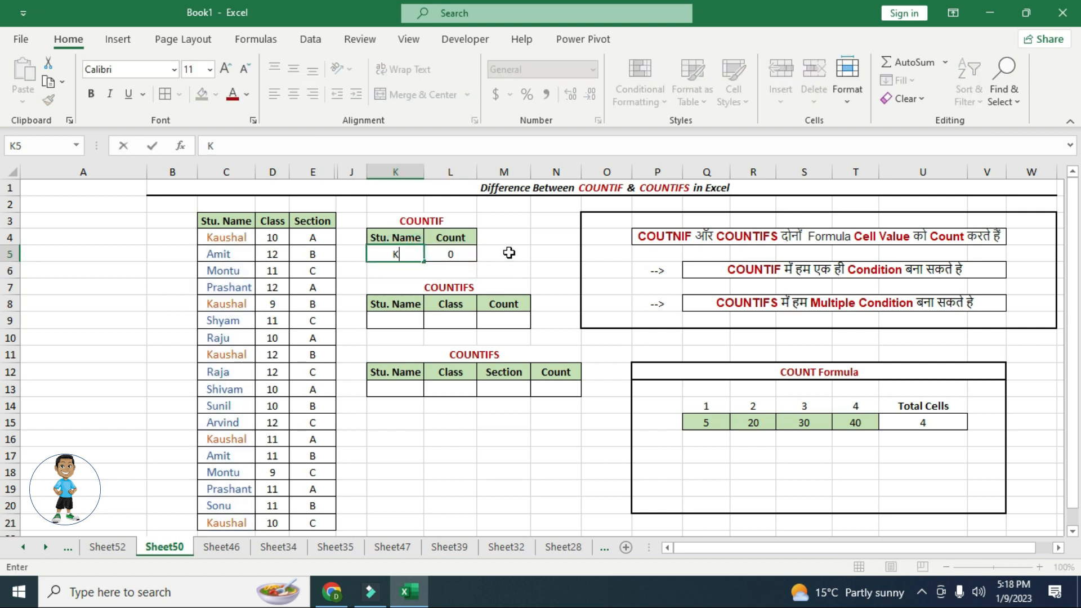
type("aushal")
key("Return")
Set the criterion name in K5 to the second listed student's name.
key("Up")
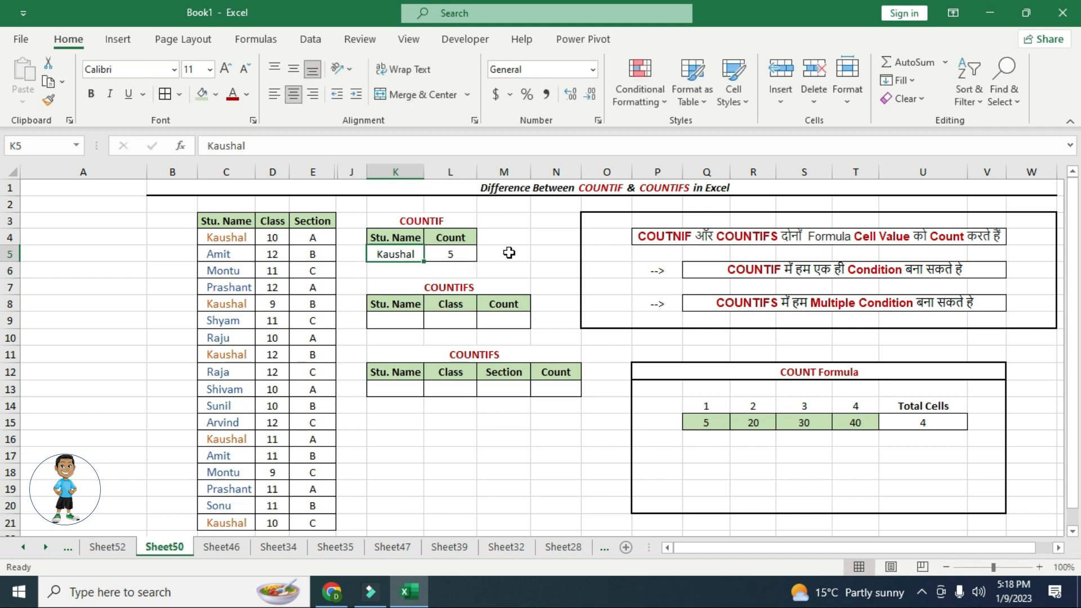
type("Amit")
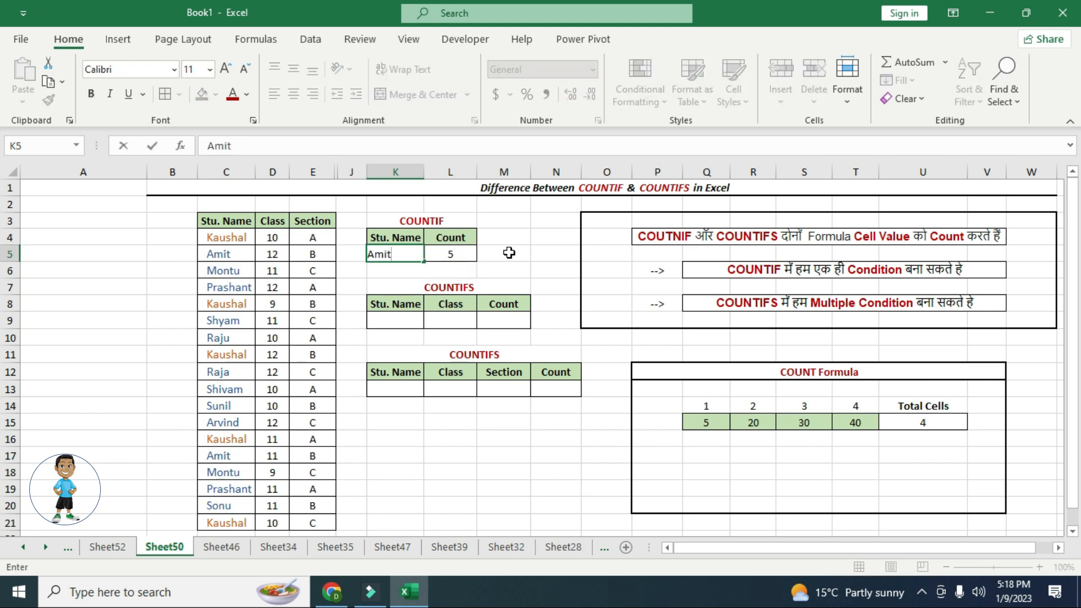
key("Return")
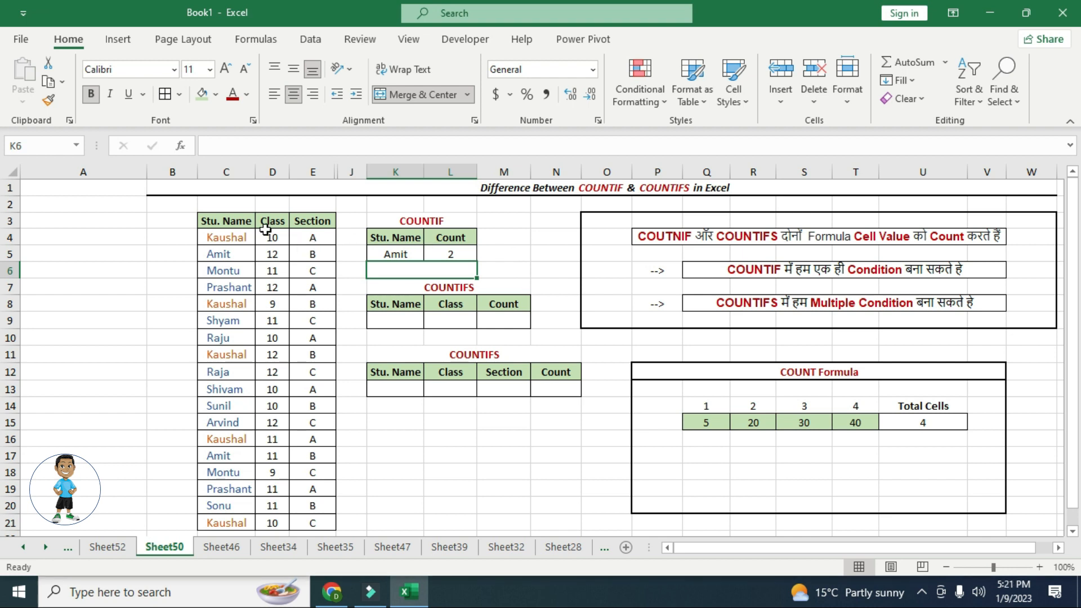
left_click_drag(234, 237, 225, 489)
left_click_drag(272, 237, 270, 522)
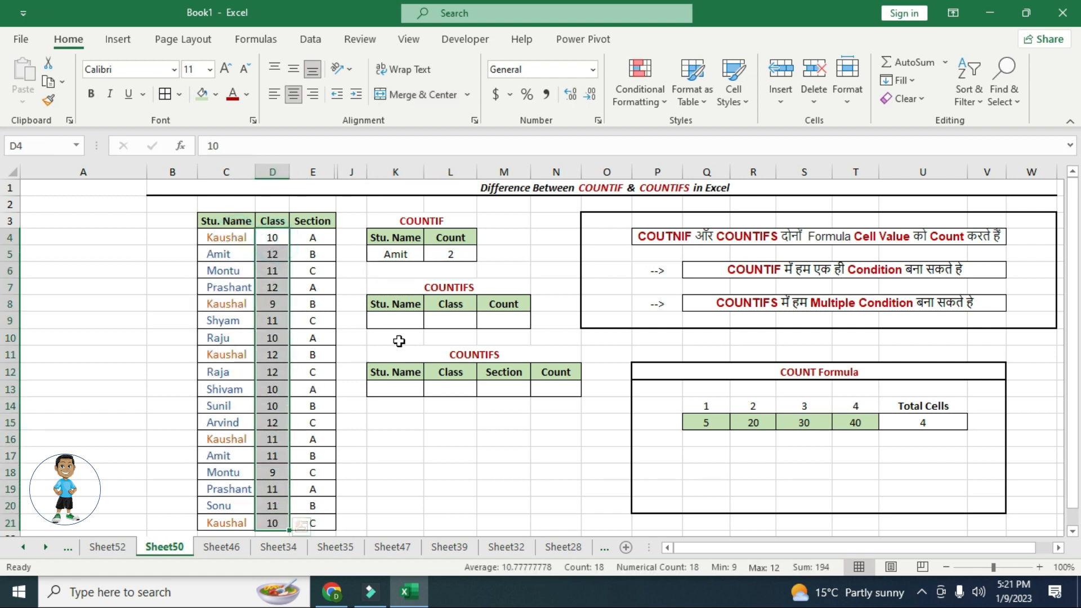
left_click(431, 286)
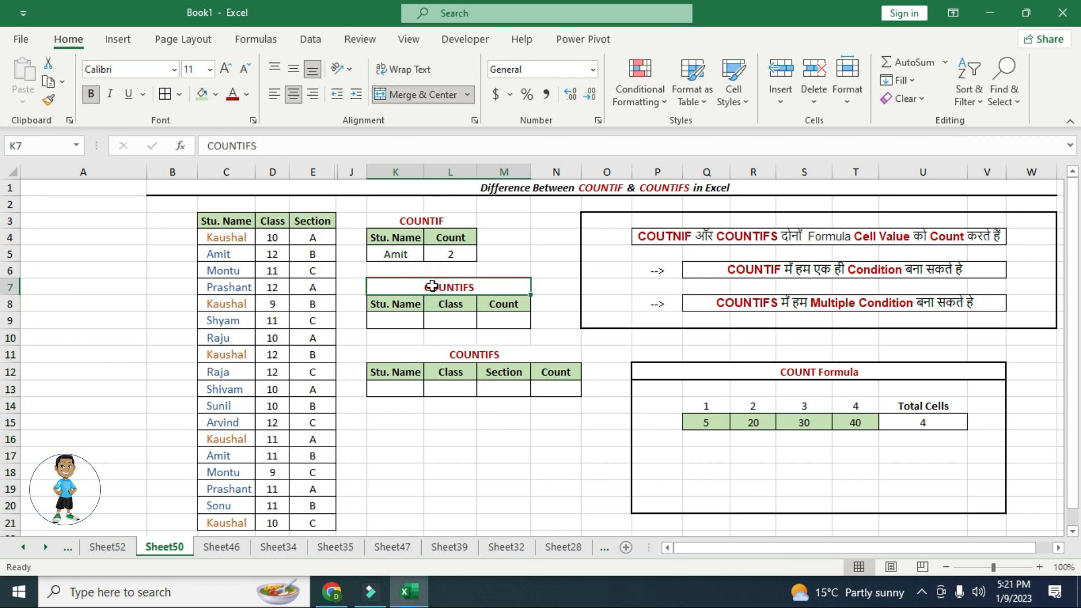
Start a COUNTIFS formula in cell M9, the Count cell of the name-and-class table.
left_click(495, 319)
left_click(333, 141)
type("=countif")
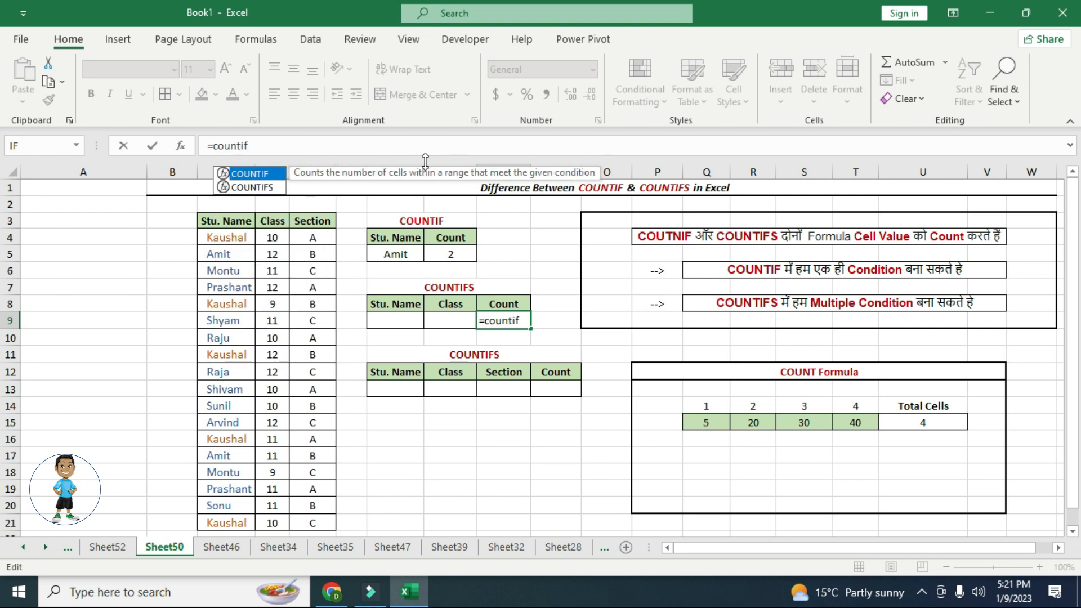
key("Down")
key("Tab")
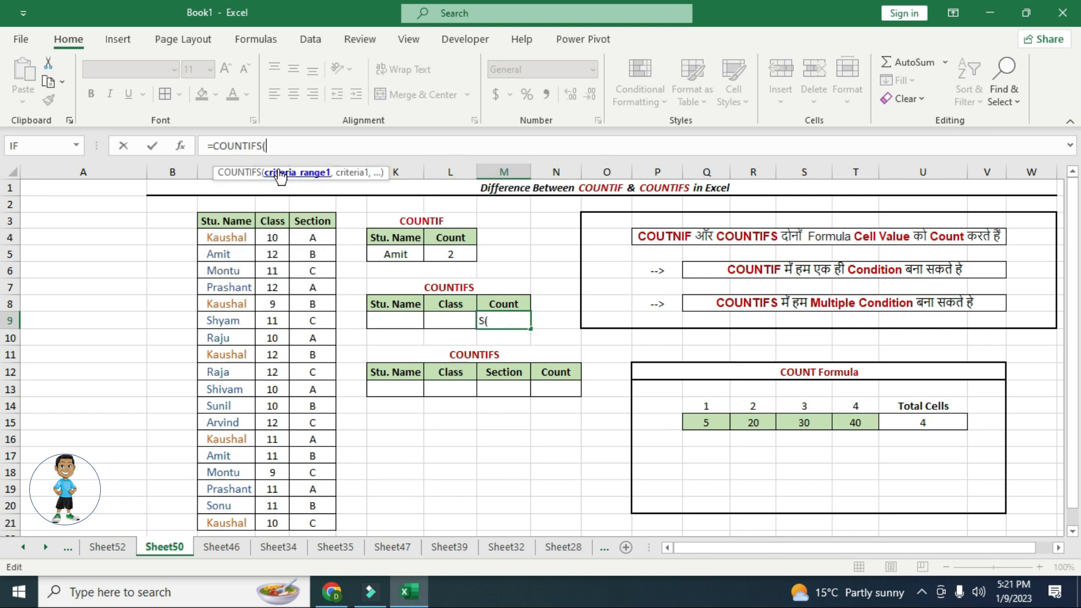
type(",,,,,,,")
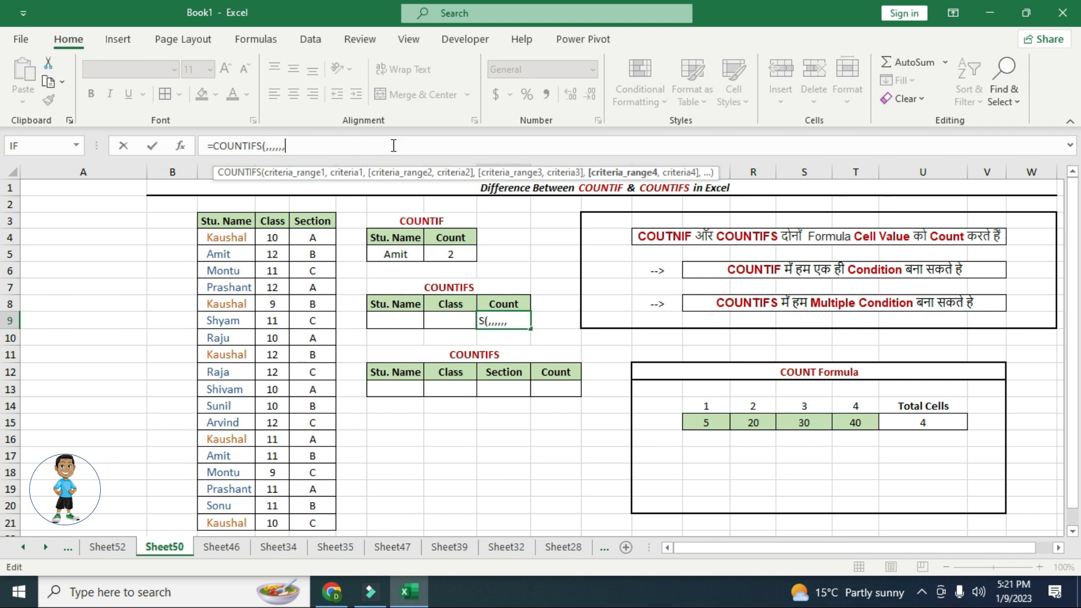
key("BackSpace")
key("BackSpace")
key("BackSpace")
key("BackSpace")
key("BackSpace")
key("BackSpace")
key("BackSpace")
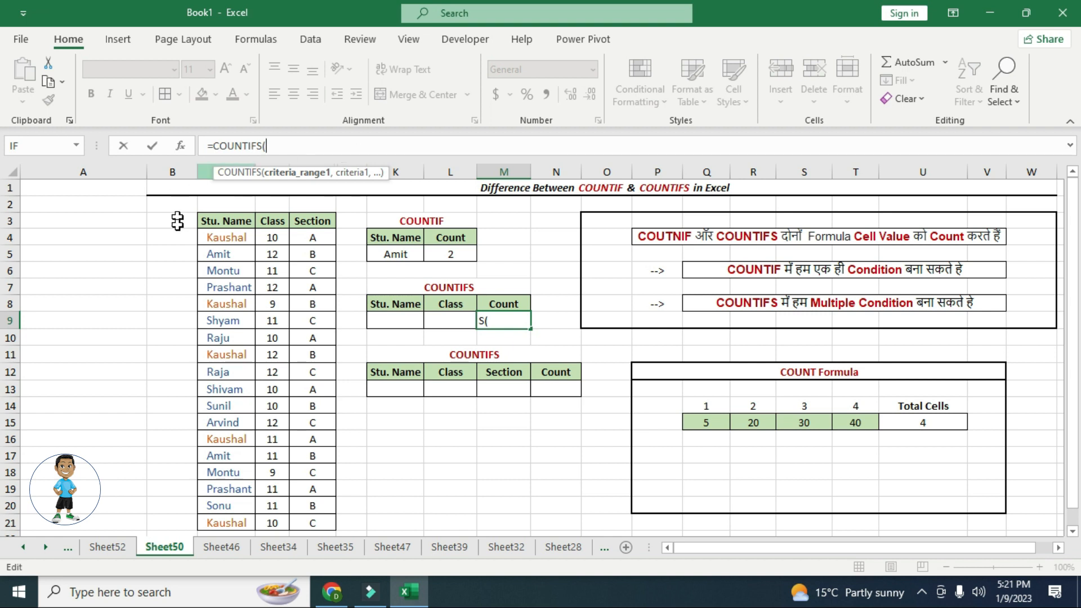
Complete the M9 formula with the name and class ranges and criteria, giving =COUNTIFS(C4:C21,K9,D4:D21,L9).
left_click_drag(225, 237, 240, 522)
type(",")
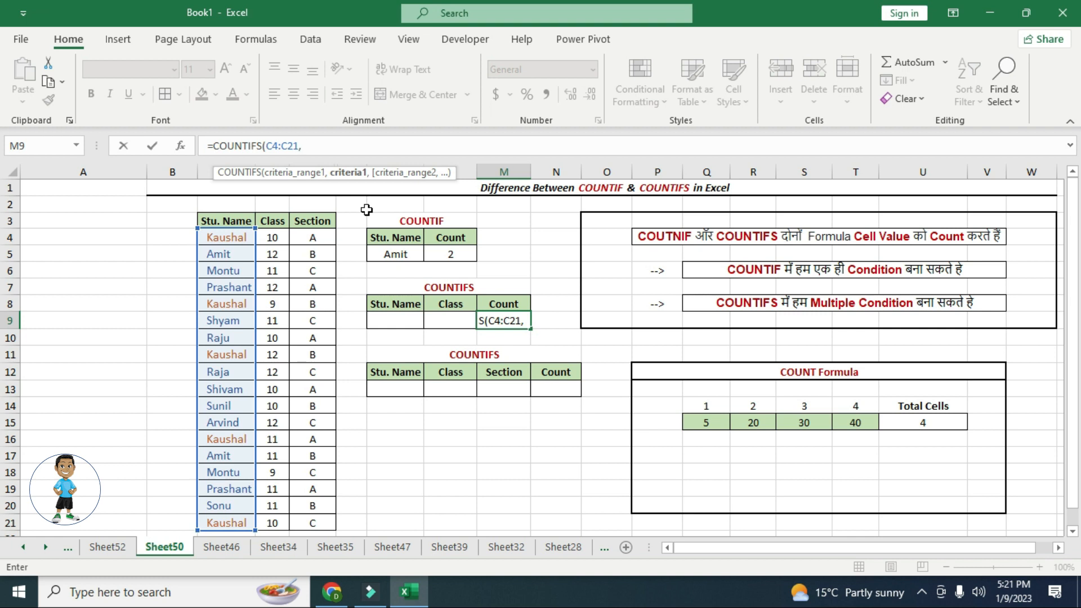
left_click(398, 320)
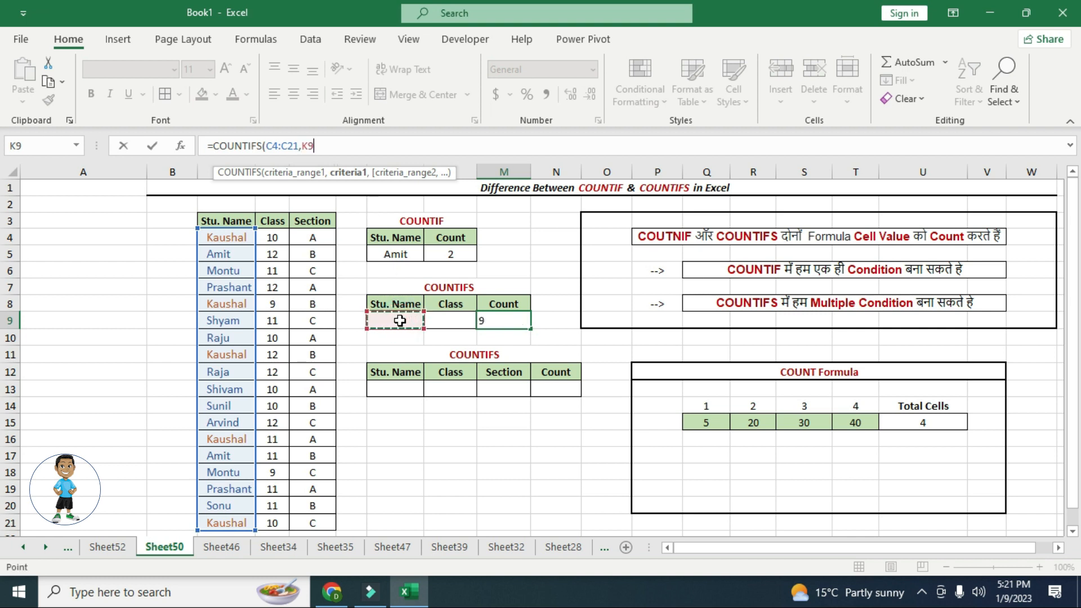
type(",")
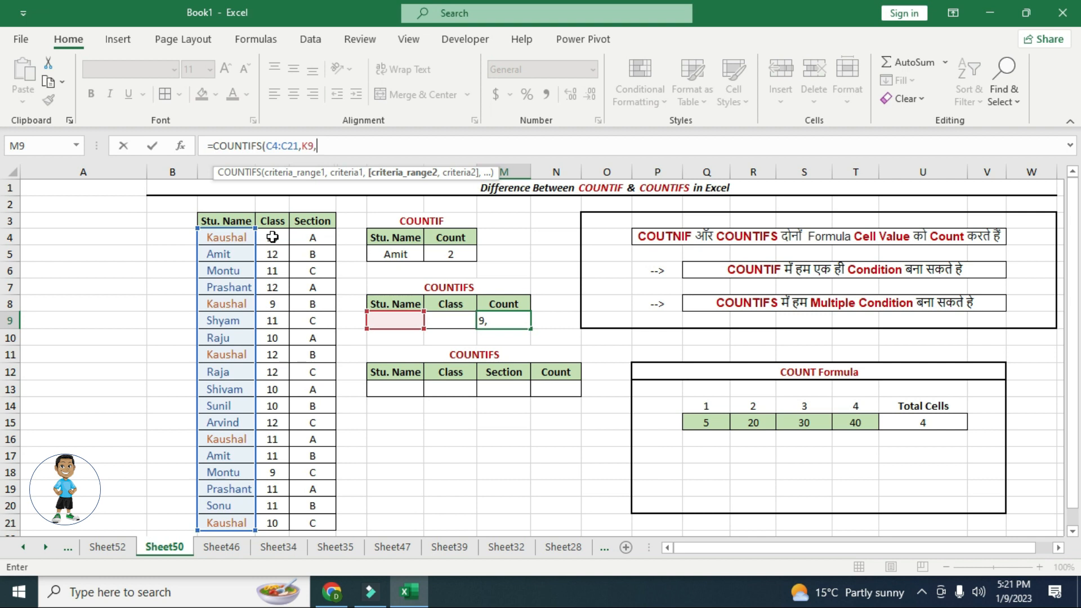
left_click_drag(273, 237, 280, 522)
type(",")
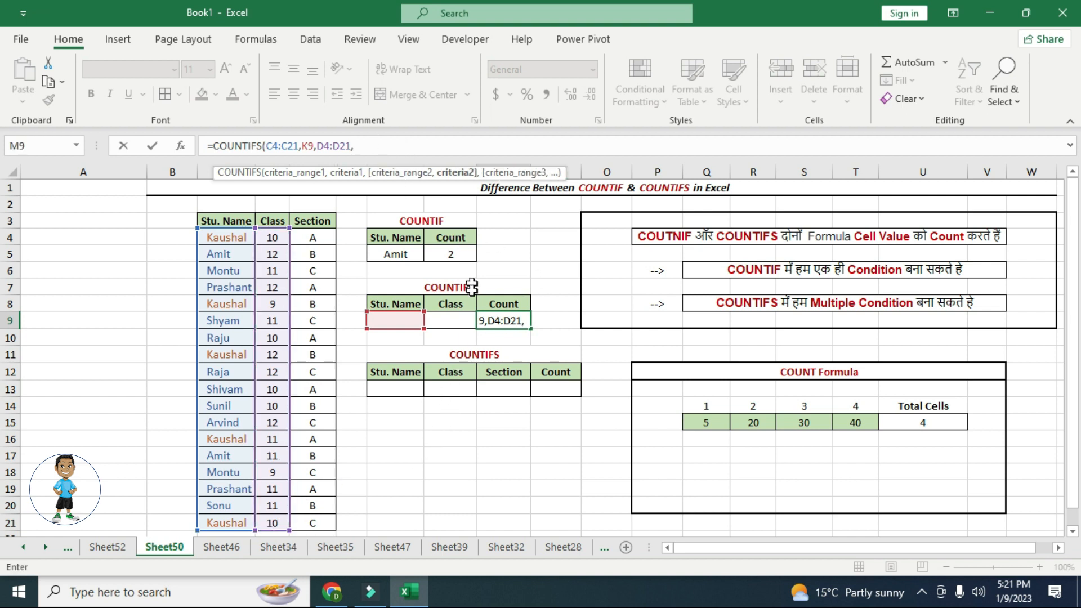
left_click(451, 325)
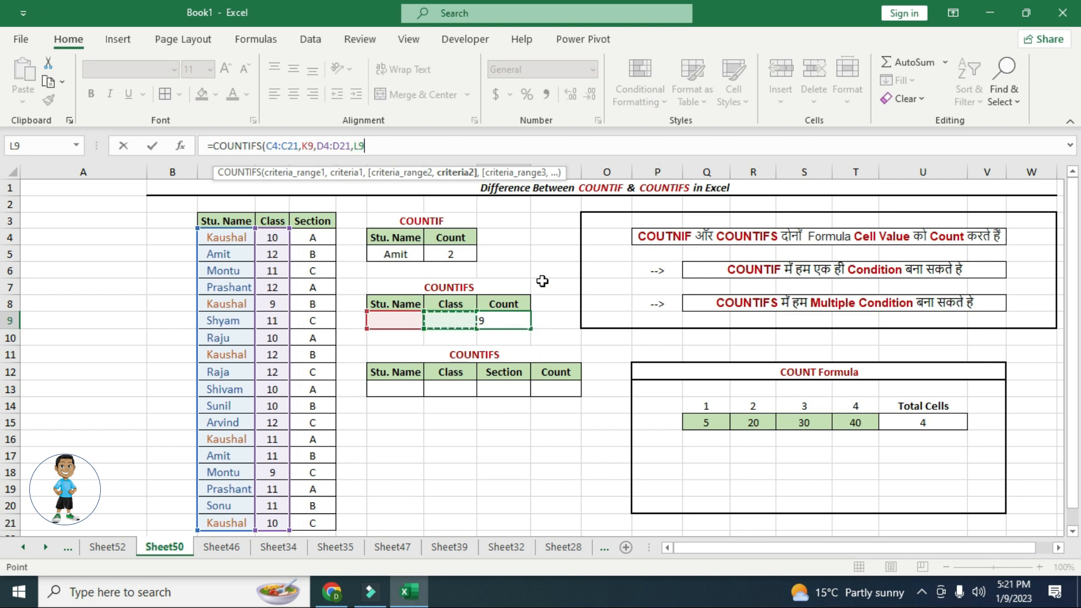
type(")")
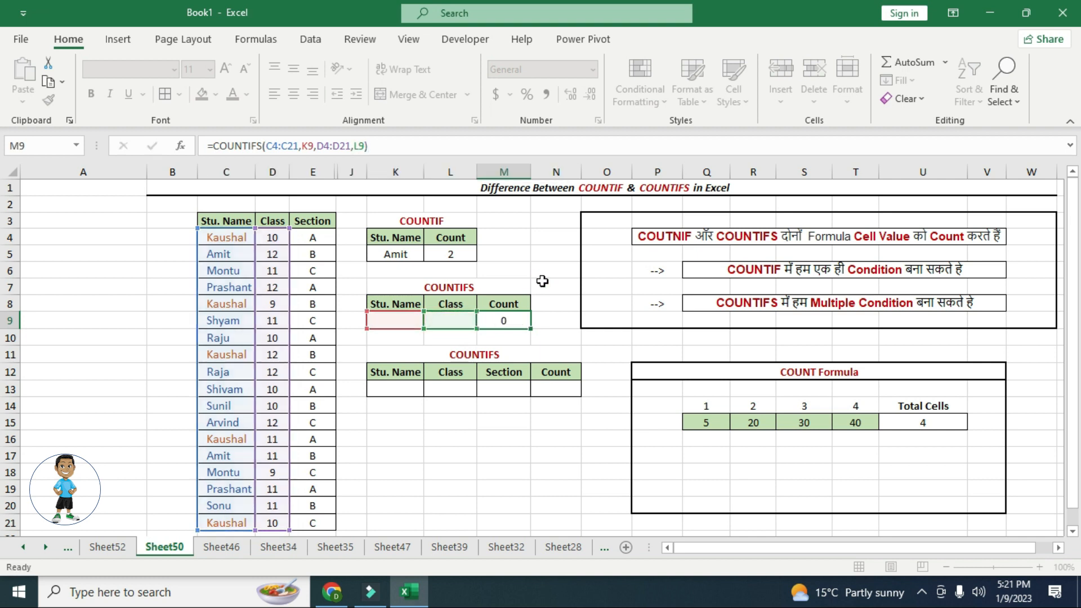
key("Return")
Enter the first listed student's name in K9 and class 10 in L9 as the COUNTIFS criteria.
left_click(411, 315)
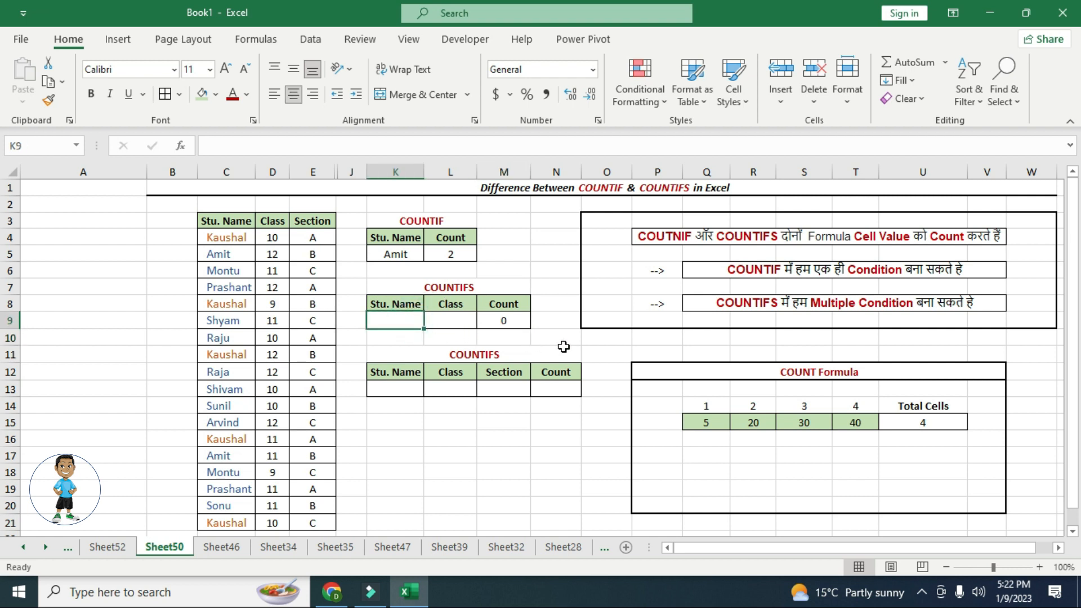
type("Kaushal")
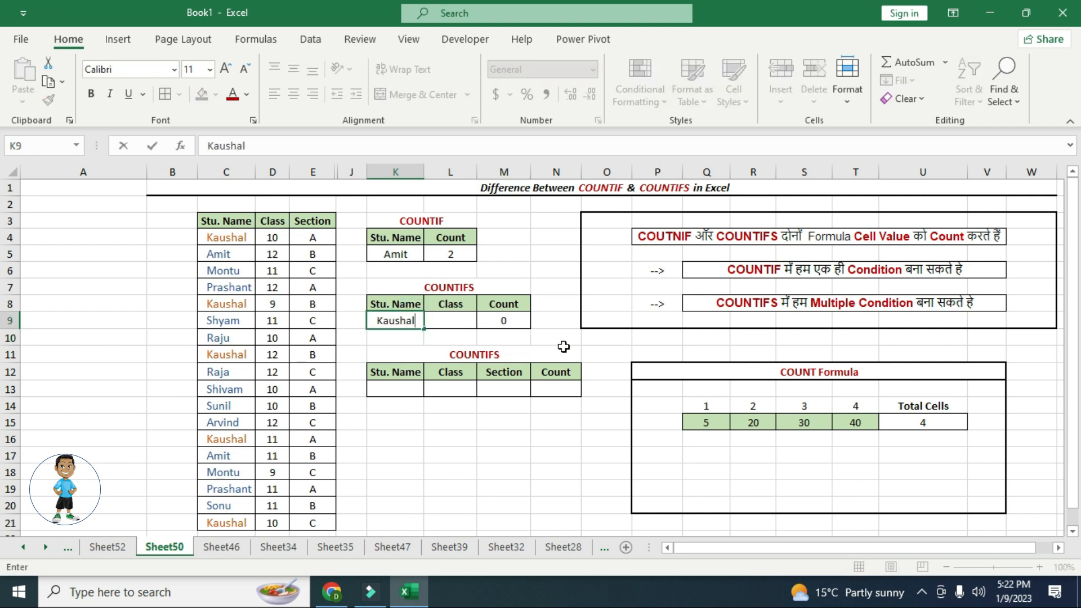
key("Tab")
type("10")
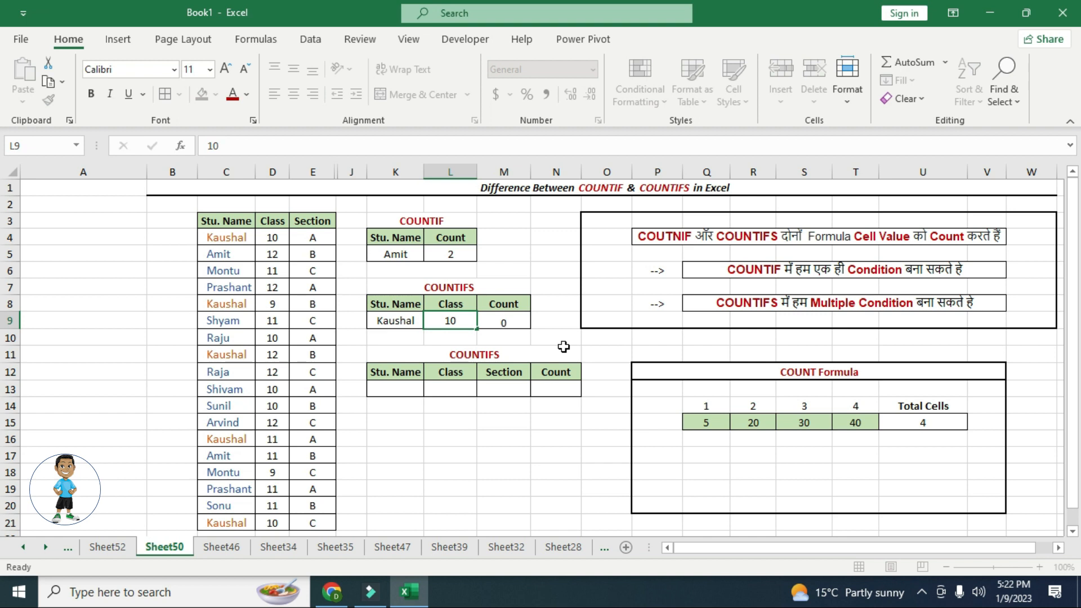
key("Return")
Check the M9 count against the first listed student's class values in D4, D21, D16 and D11.
left_click(509, 319)
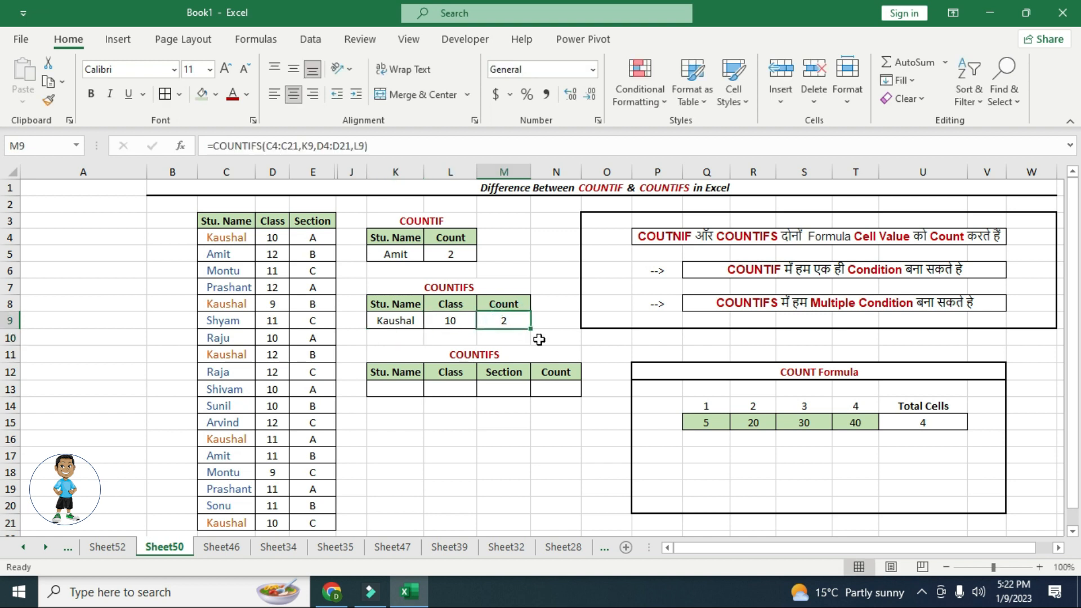
left_click(279, 243)
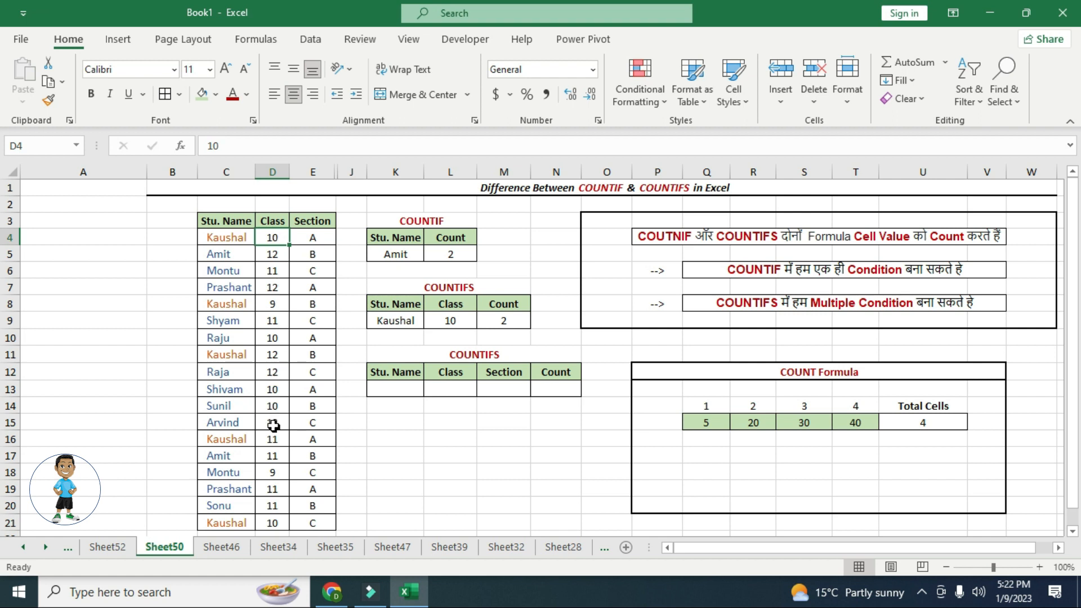
left_click(276, 522)
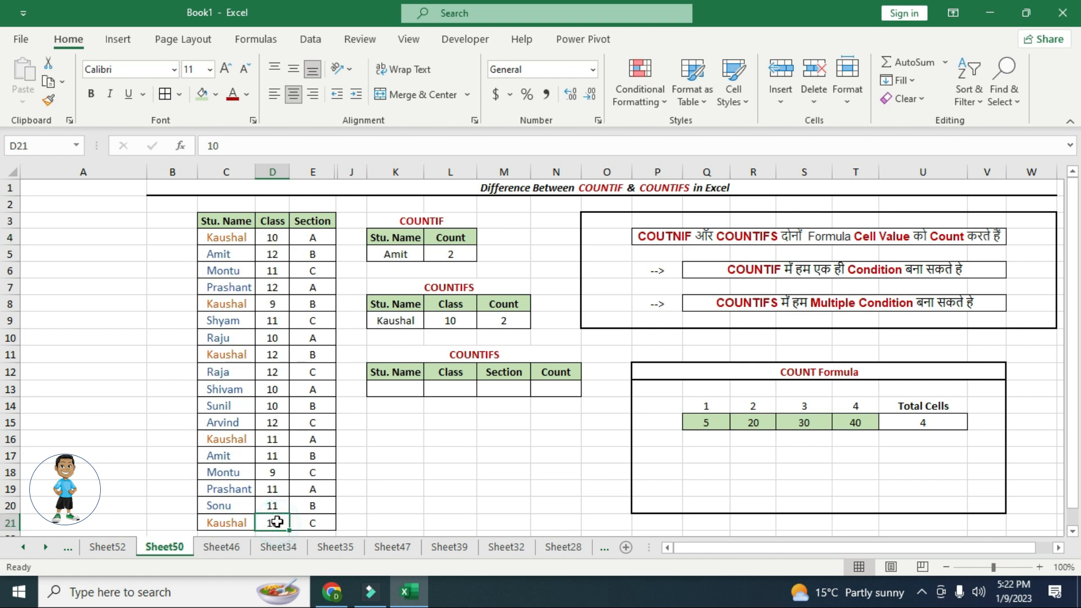
left_click(281, 439)
left_click(277, 355)
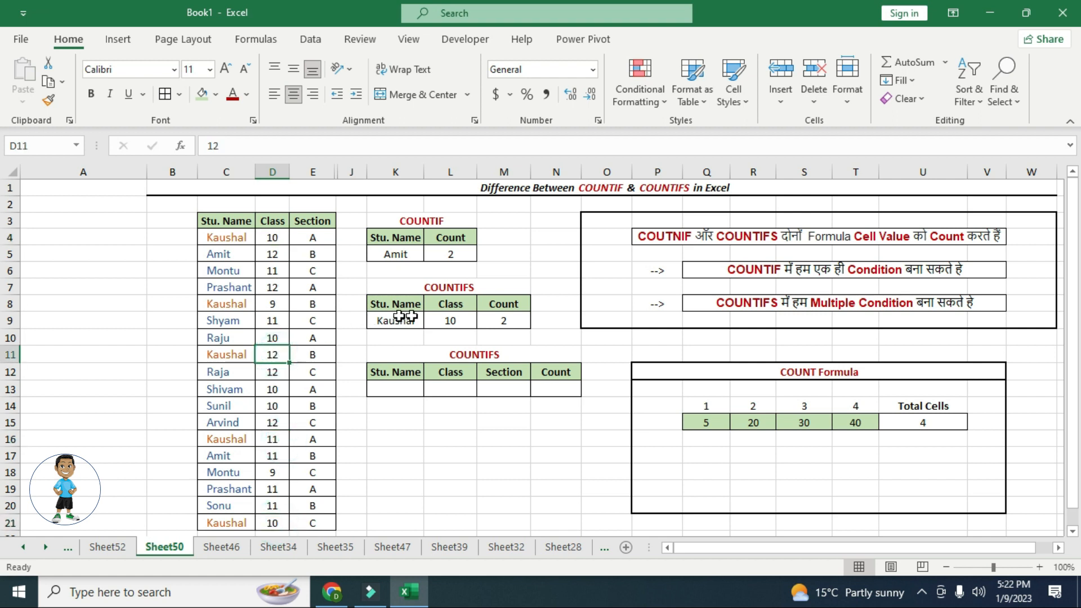
Set the class criterion in L9 to 11 and the name criterion in K9 to the second listed student's name.
left_click(437, 319)
type("11")
key("Return")
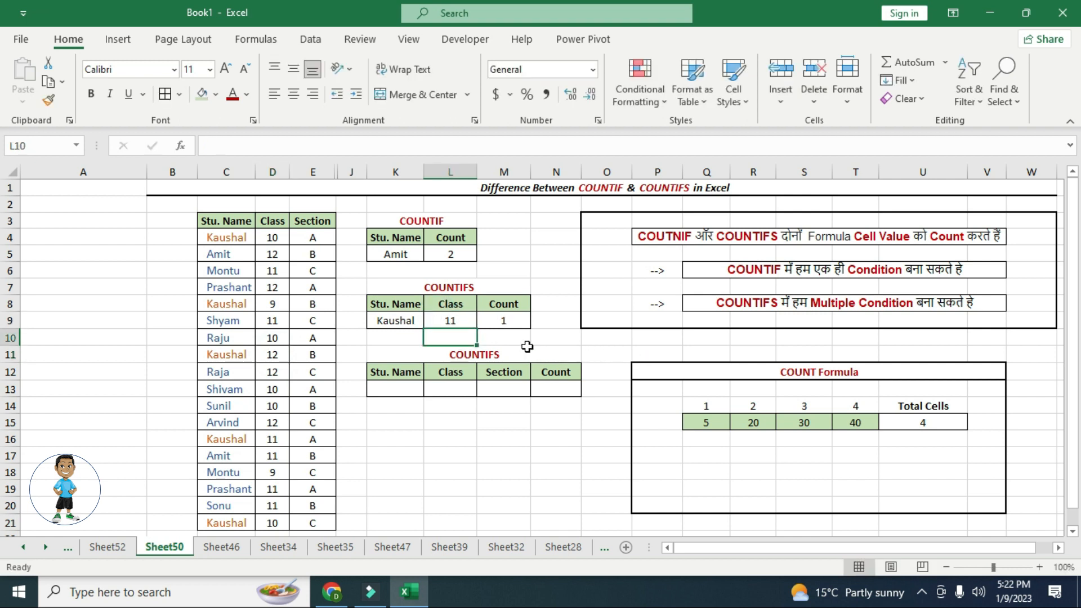
left_click(405, 316)
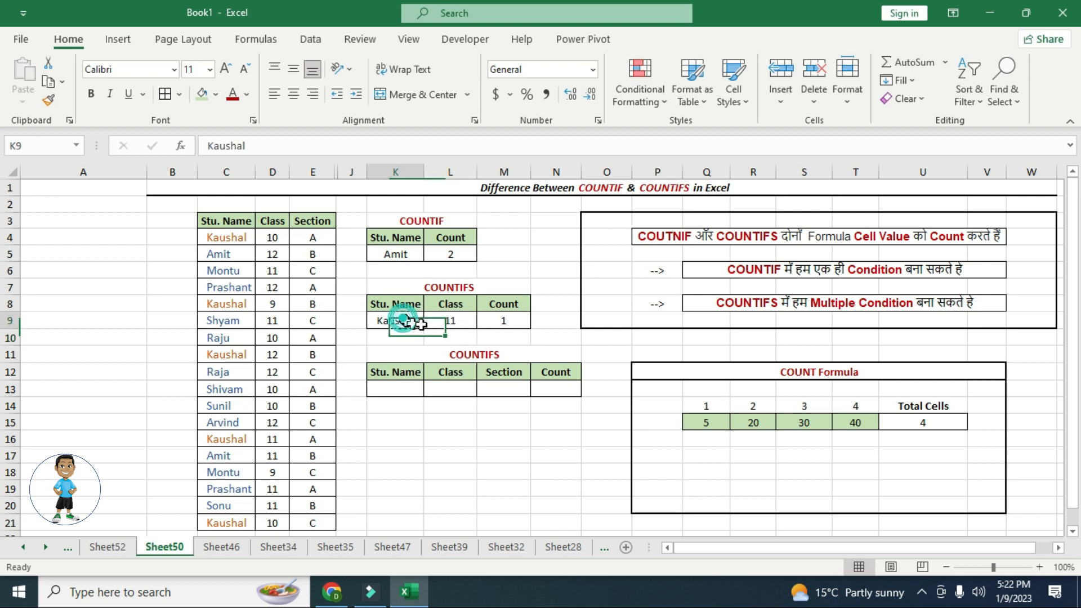
type("Amit")
key("Return")
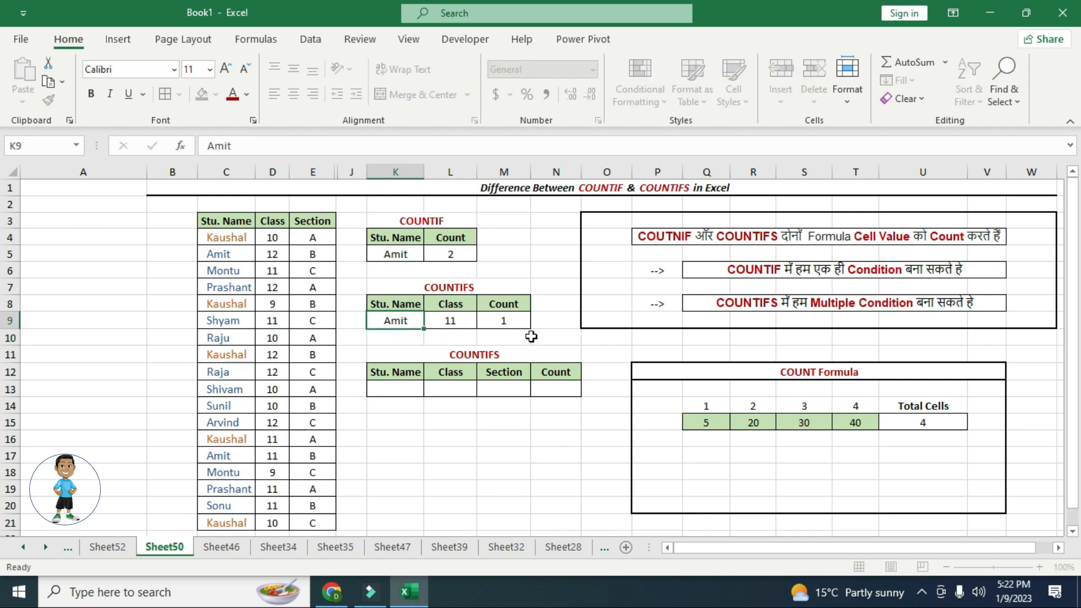
Set the class criterion in L9 to 10.
left_click(462, 320)
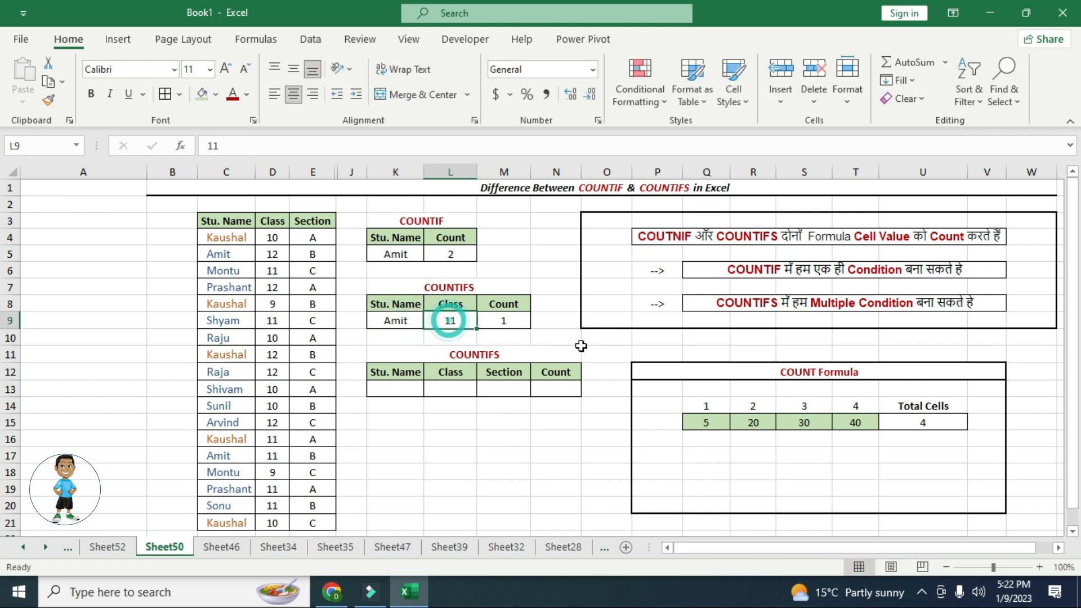
type("10")
key("Return")
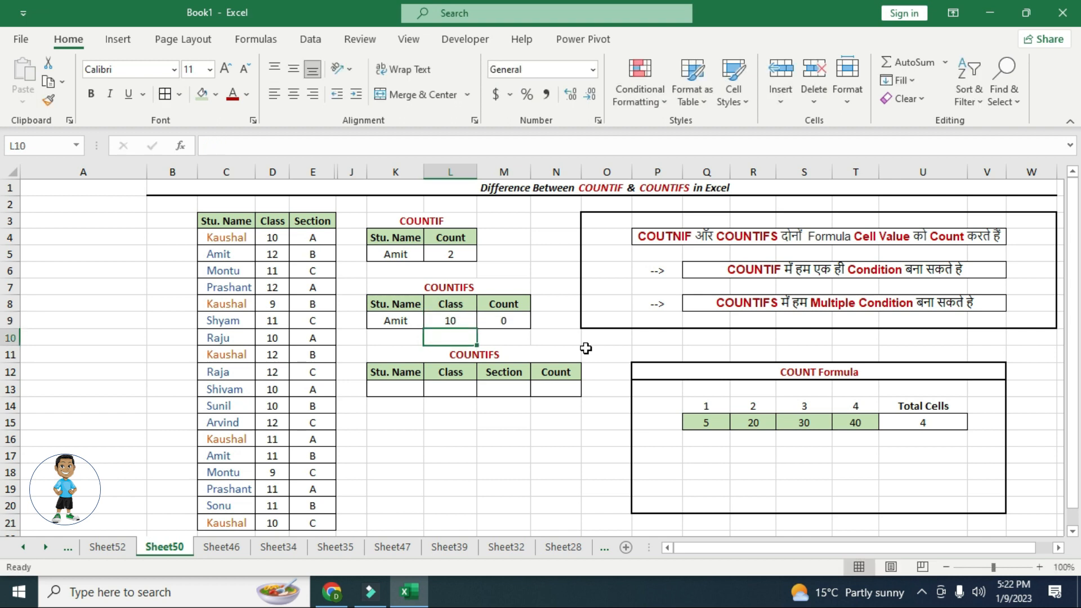
Change the class criterion in L9 to 12.
double_click(462, 319)
key("BackSpace")
type("2")
key("Return")
Start a COUNTIFS formula in N13 with C4:C21 as the first criteria range and K13 as its criterion.
left_click(401, 384)
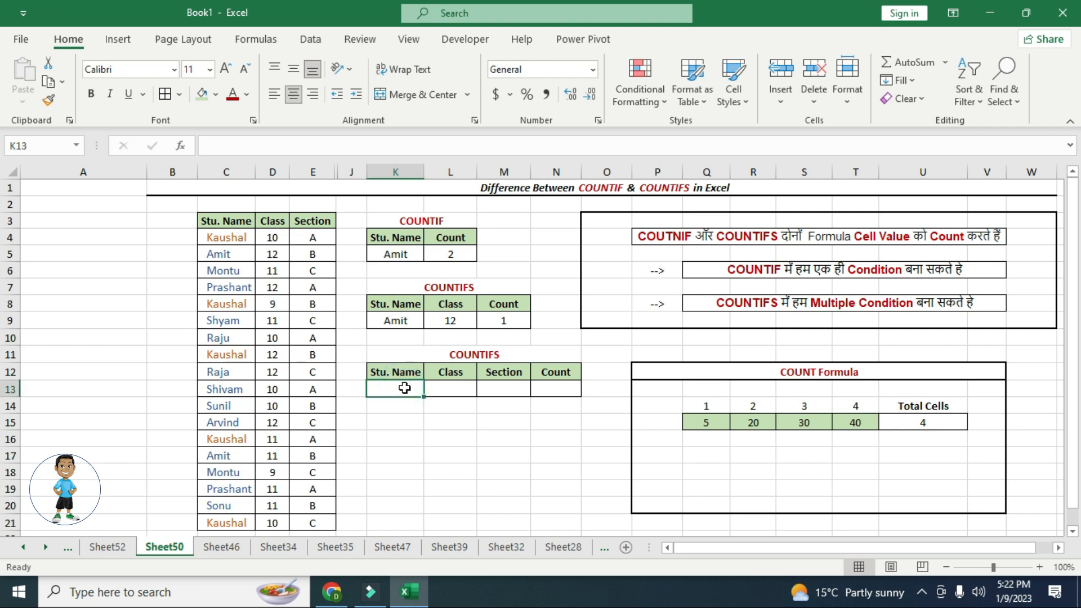
left_click(452, 388)
left_click(503, 387)
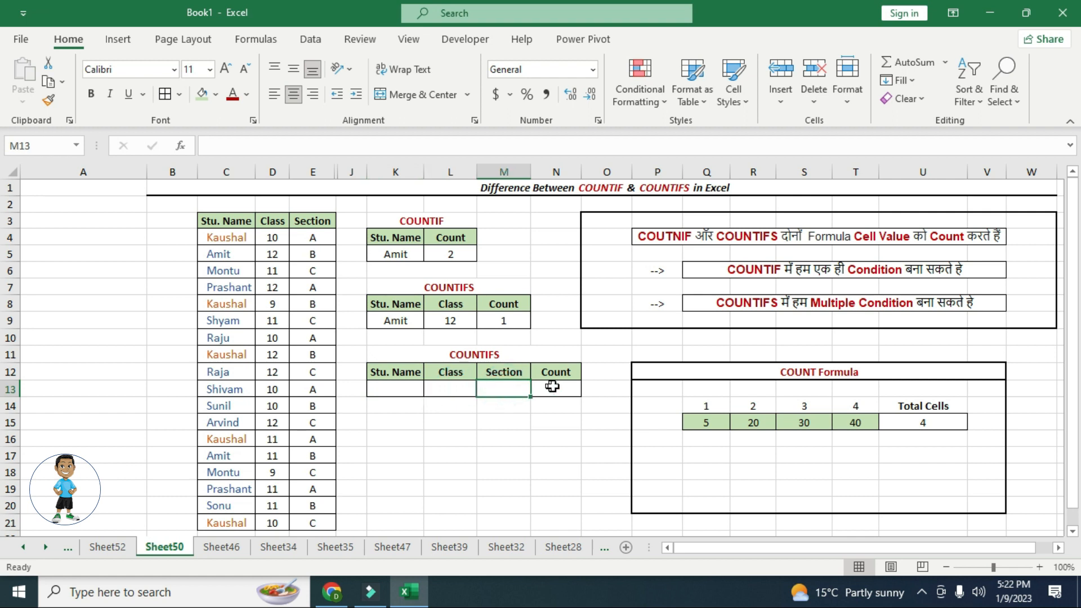
left_click(549, 387)
left_click(394, 142)
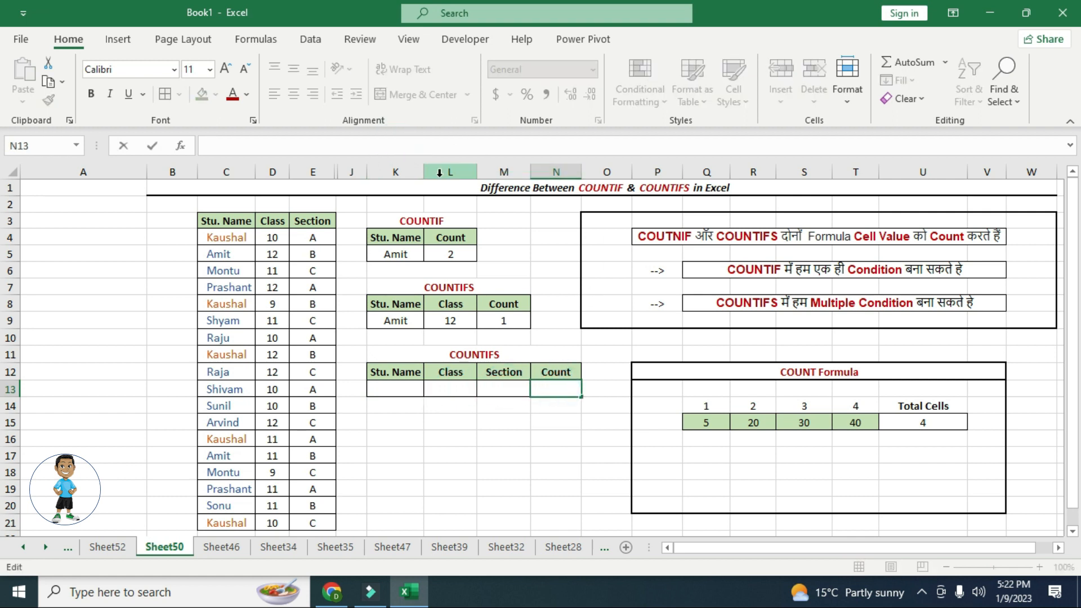
type("=counti")
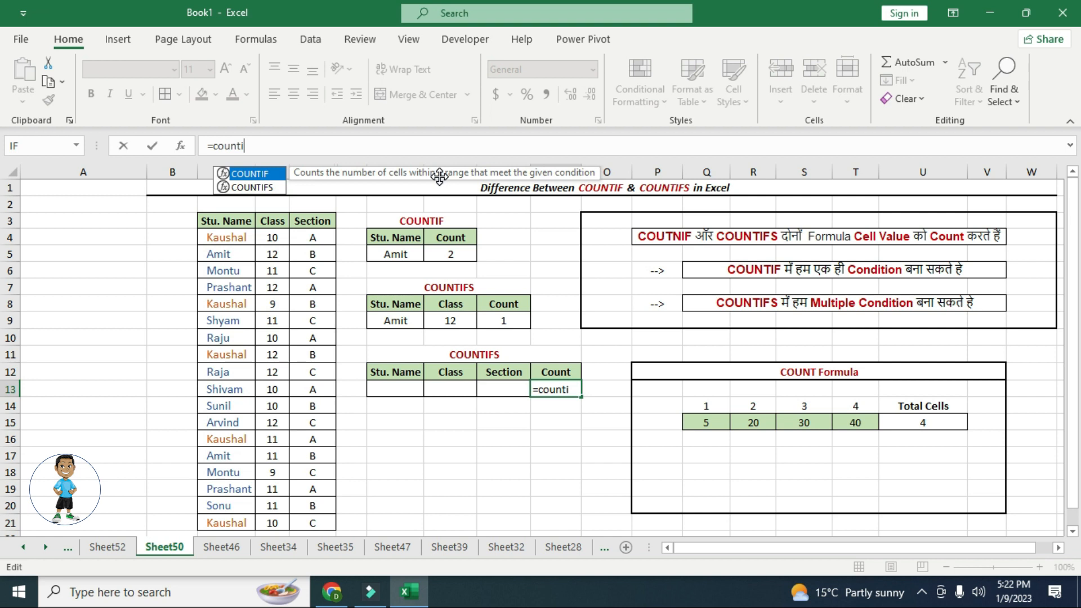
key("Down")
key("Tab")
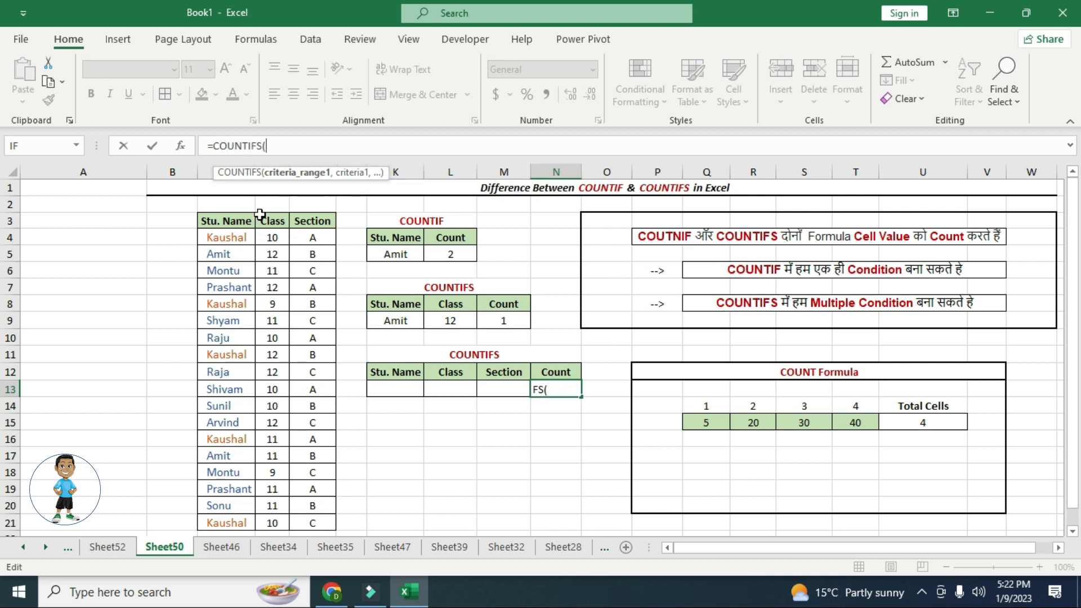
left_click_drag(236, 236, 217, 516)
type(",")
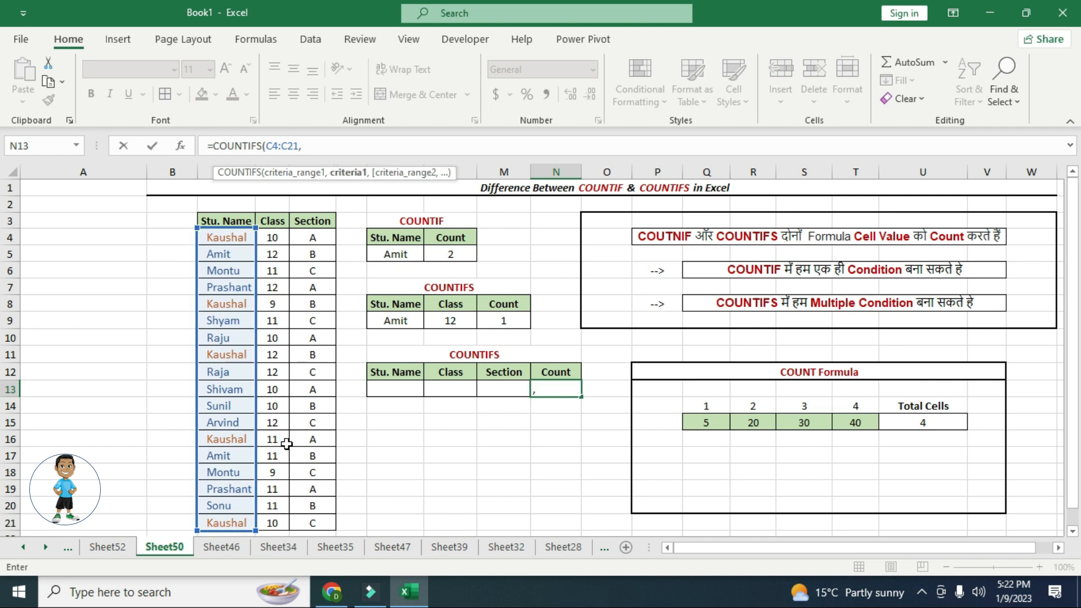
left_click(392, 388)
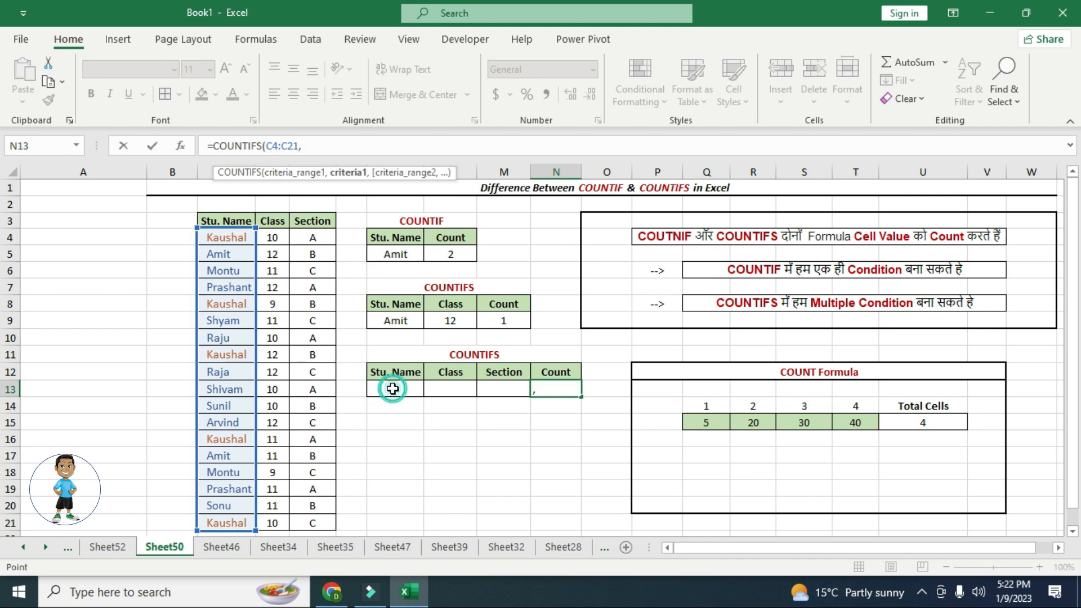
type(",")
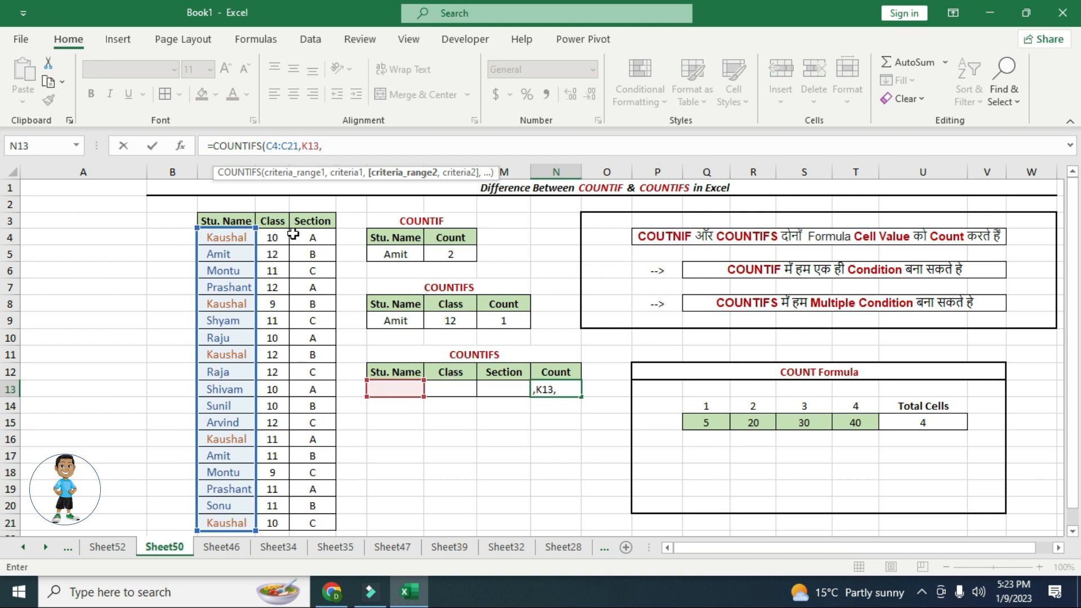
Add D4:D21 as the second criteria range of the COUNTIFS formula, with L13 as its criterion.
left_click_drag(280, 235, 269, 519)
type(",")
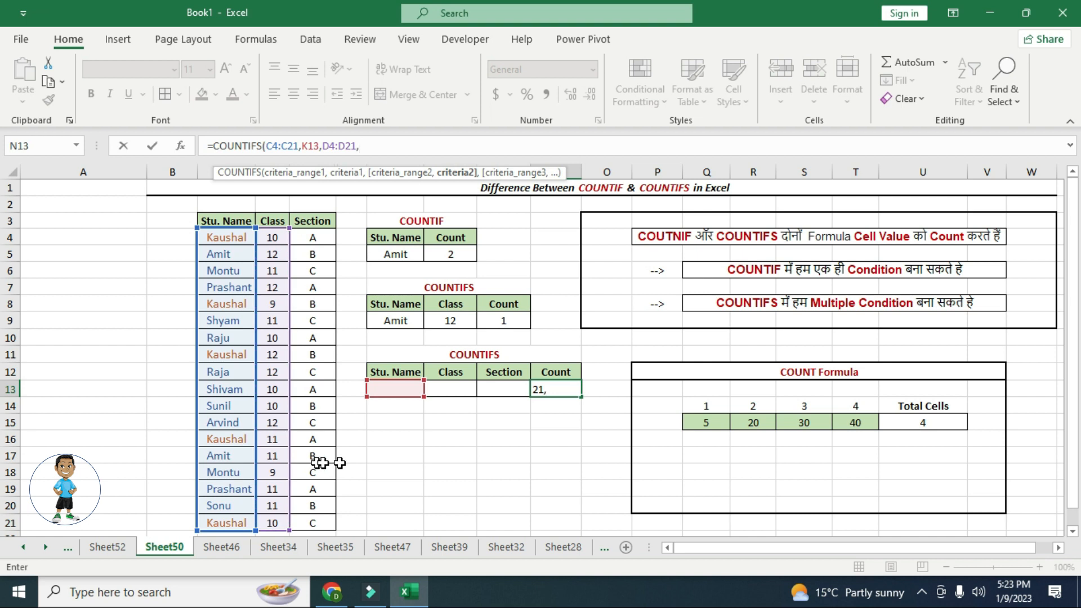
left_click(445, 388)
type(",")
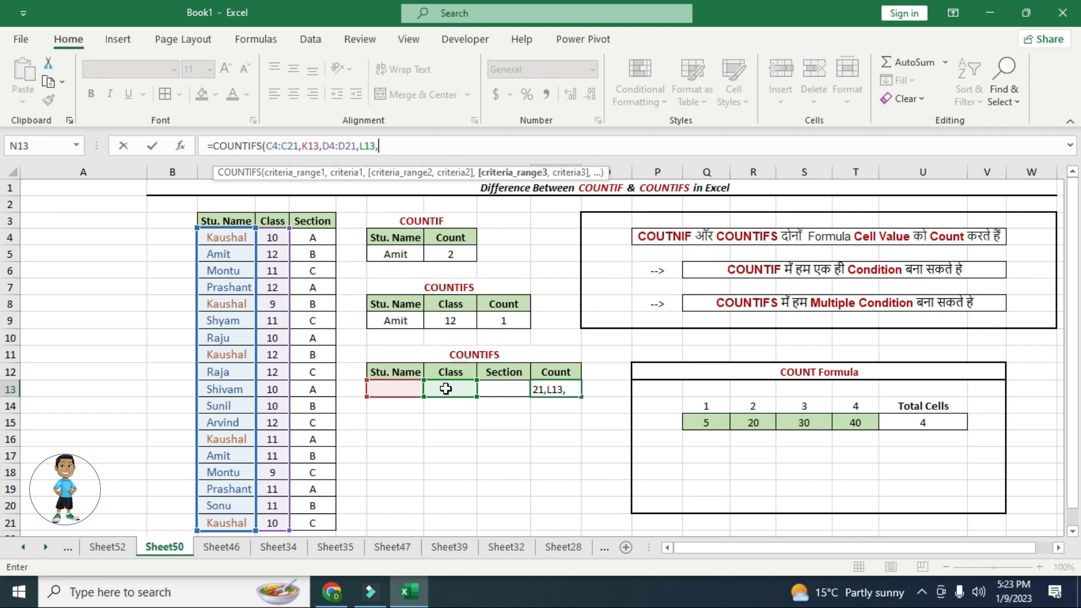
Add E4:E21 as the third criteria range with M13 as its criterion and complete the COUNTIFS formula in N13.
left_click_drag(324, 237, 316, 525)
type(",")
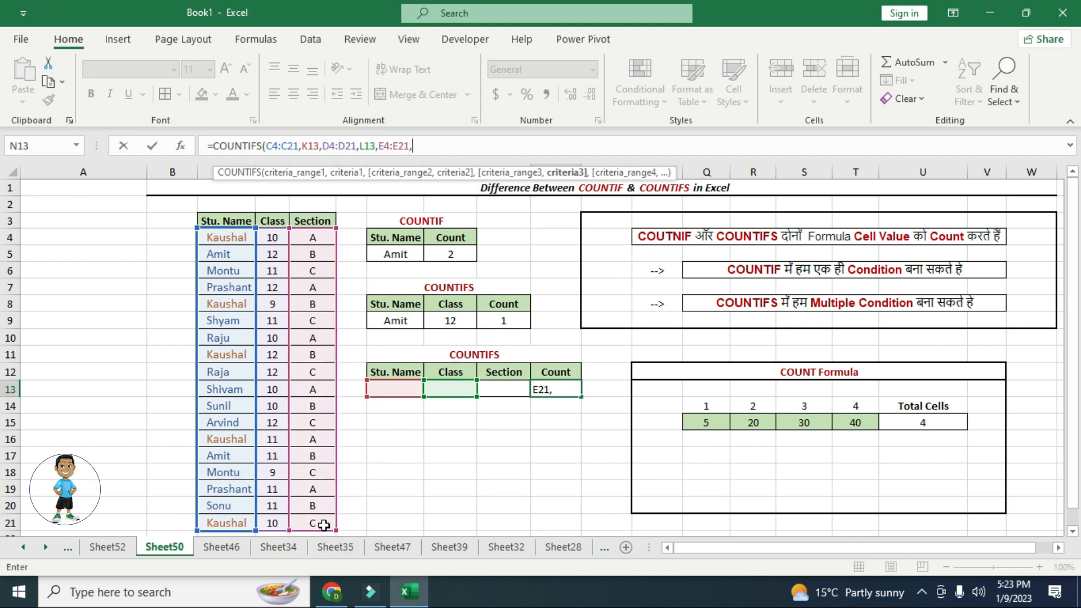
left_click(501, 390)
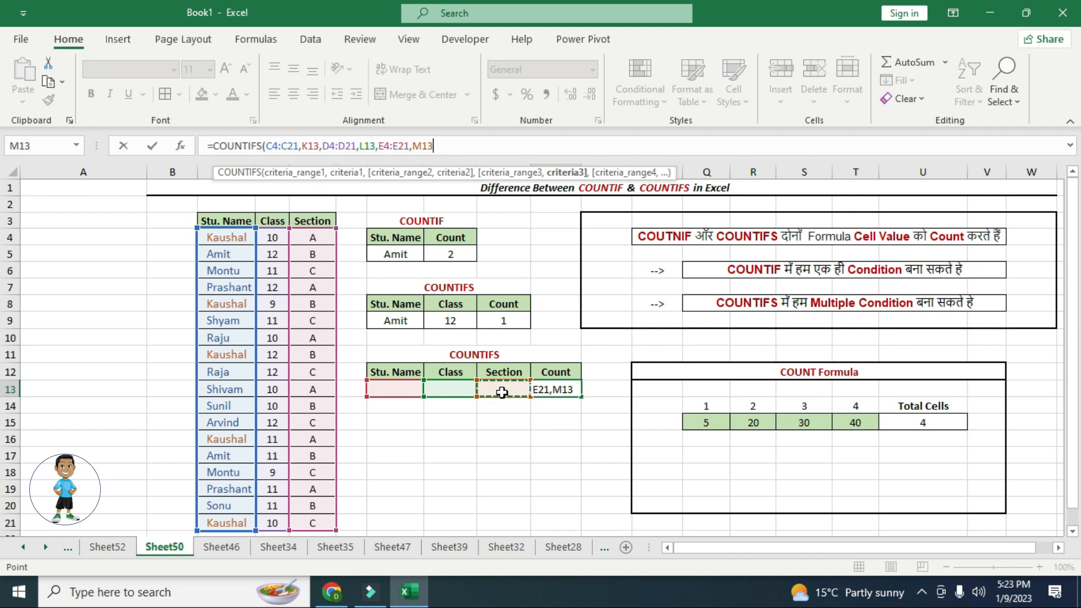
type(")")
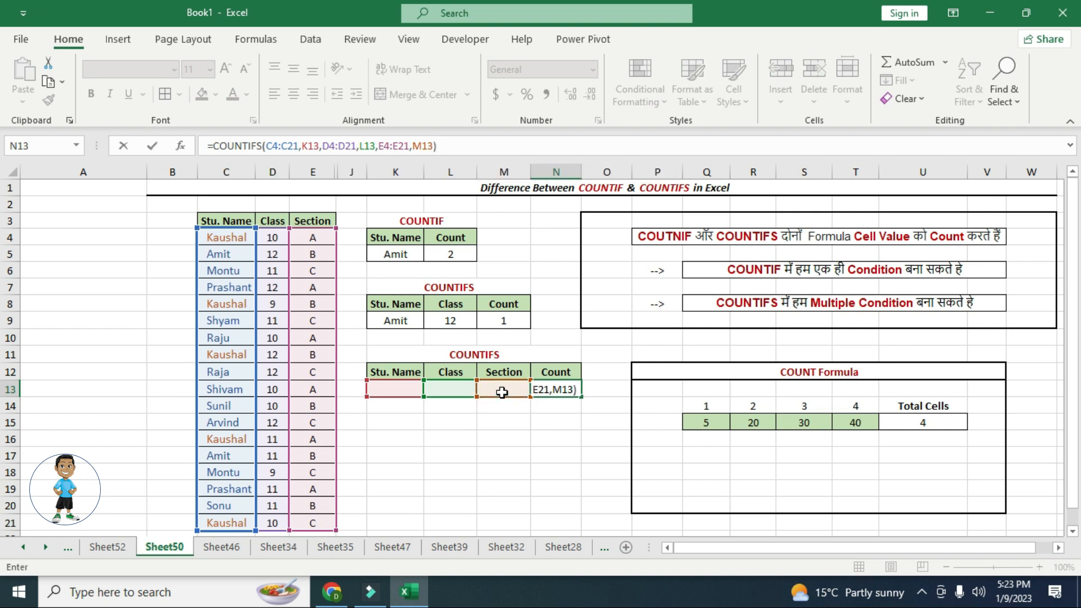
key("Return")
Fill the criteria in row 13 with the first listed student's name in K13, class 10 in L13 and section A in M13.
left_click(397, 388)
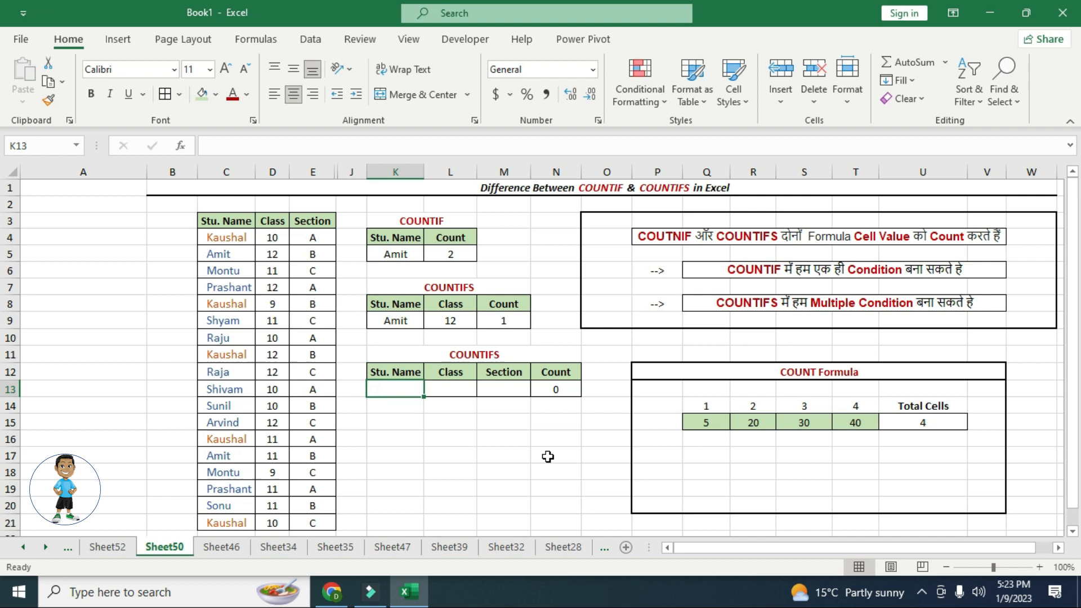
type("Kaush")
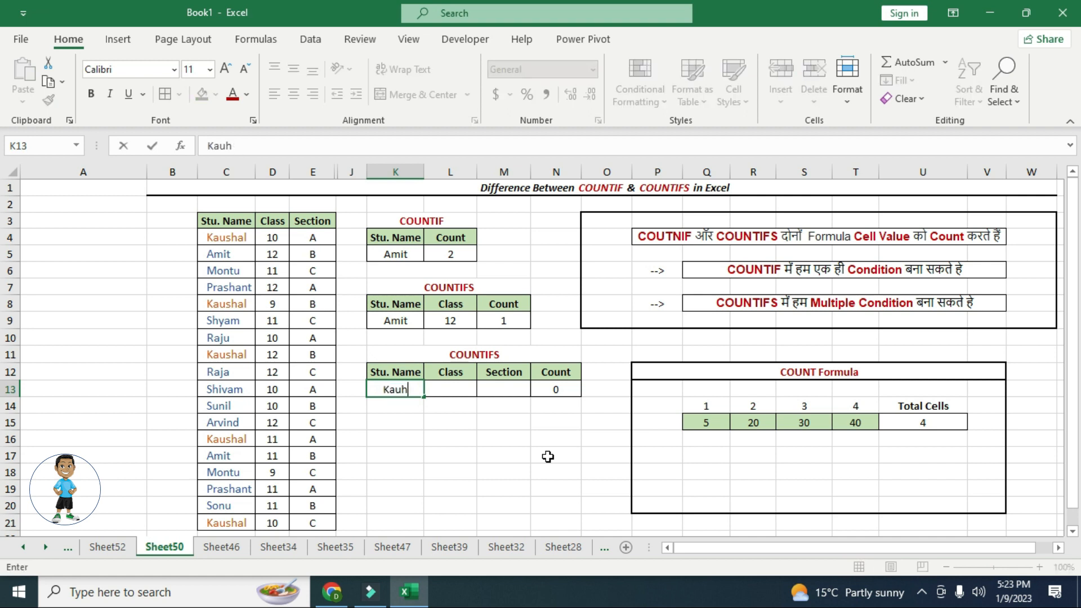
type("al")
key("Tab")
type("10")
key("Return")
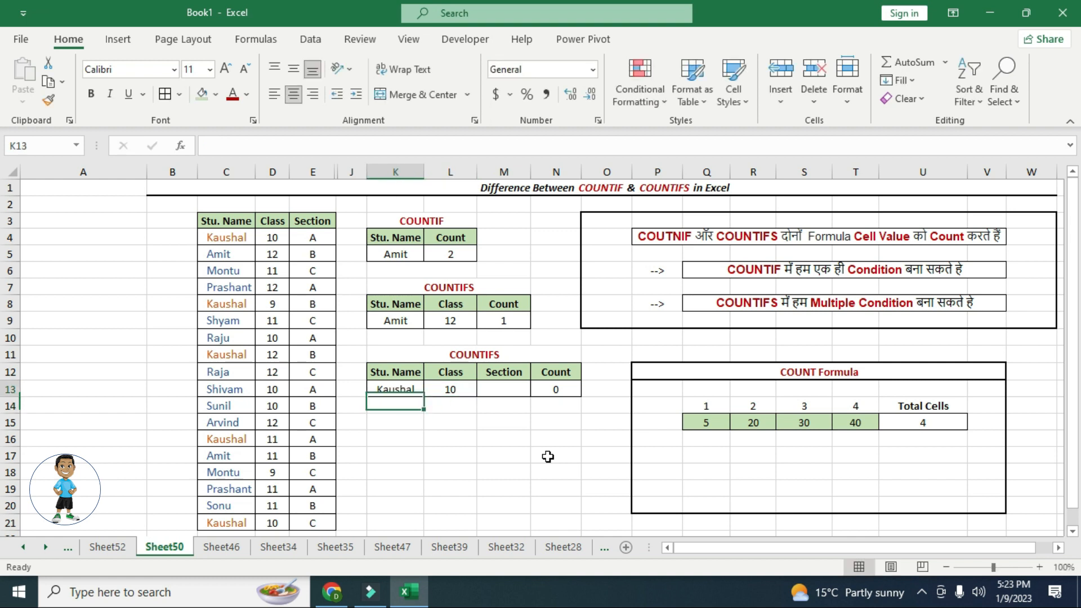
key("Right")
key("Right")
type("A")
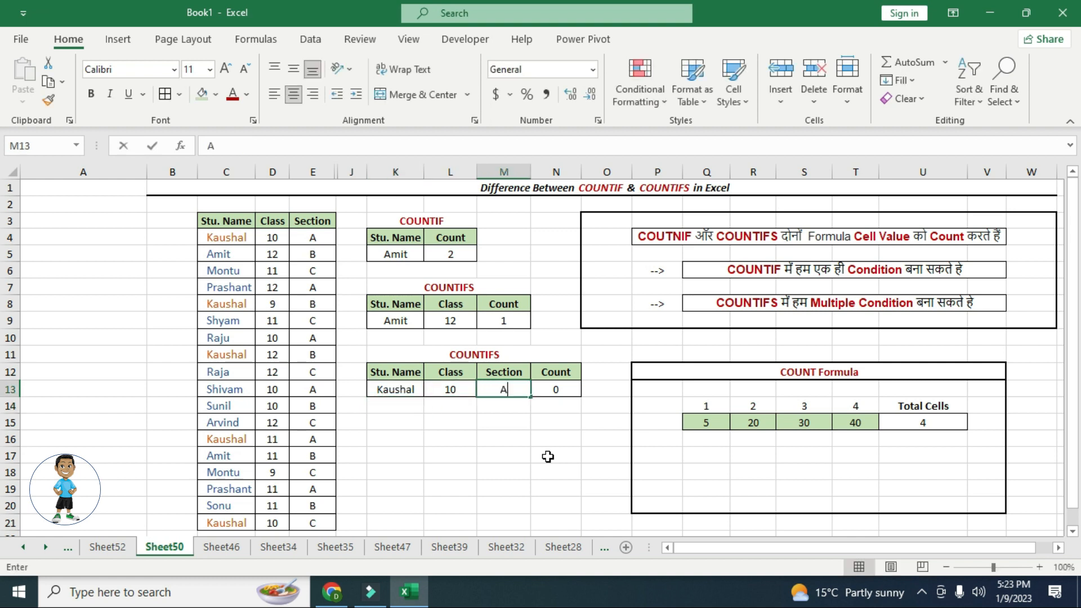
key("Return")
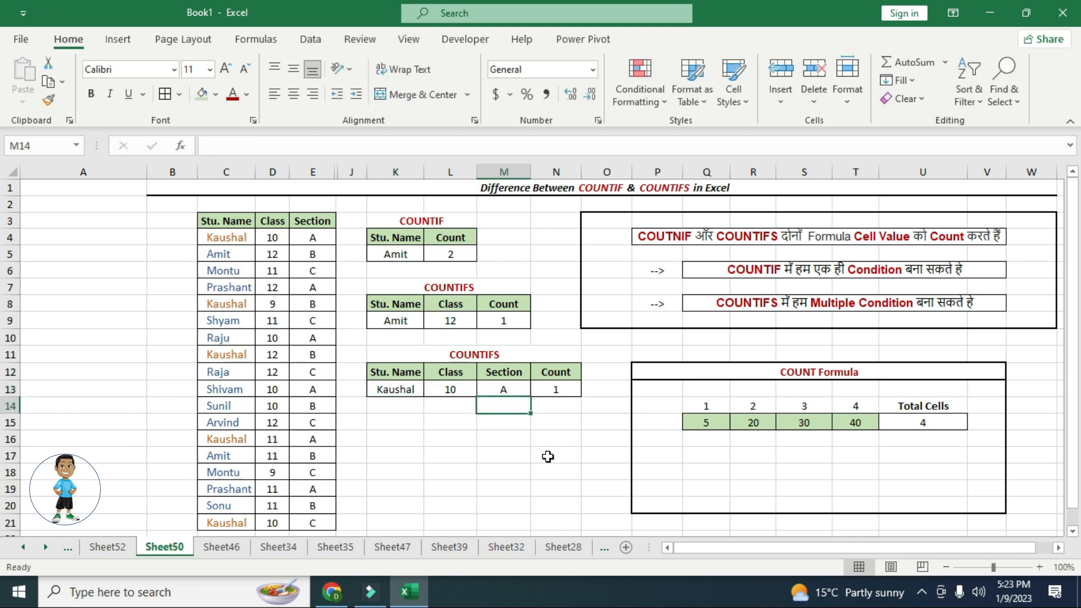
Check the name, class and section entries in rows 4, 8 and 16 against the criteria in row 13.
left_click(245, 235)
left_click(274, 237)
left_click(311, 237)
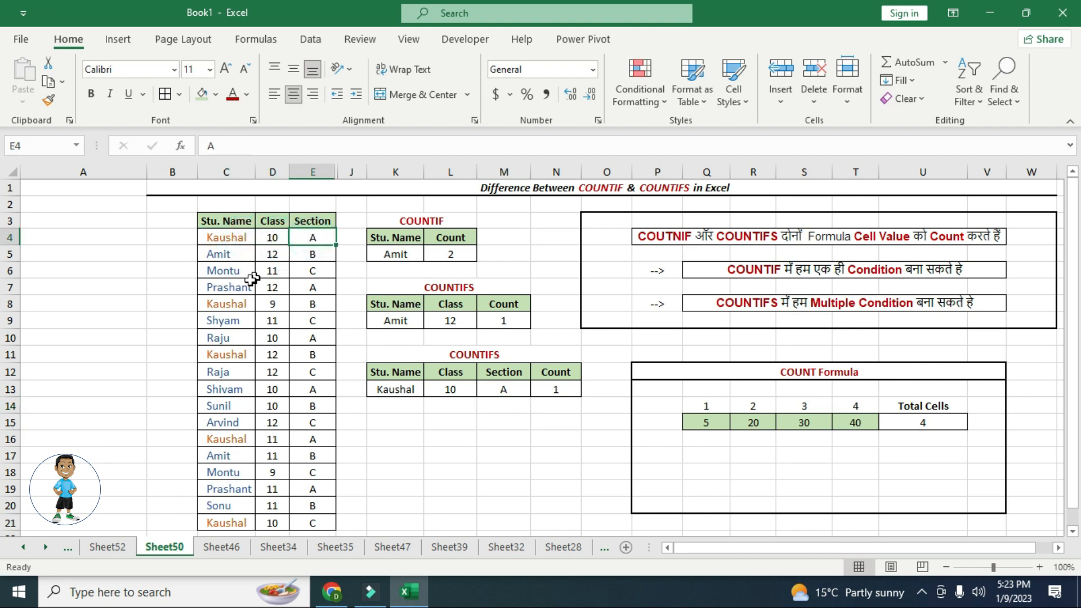
left_click(223, 304)
left_click(272, 304)
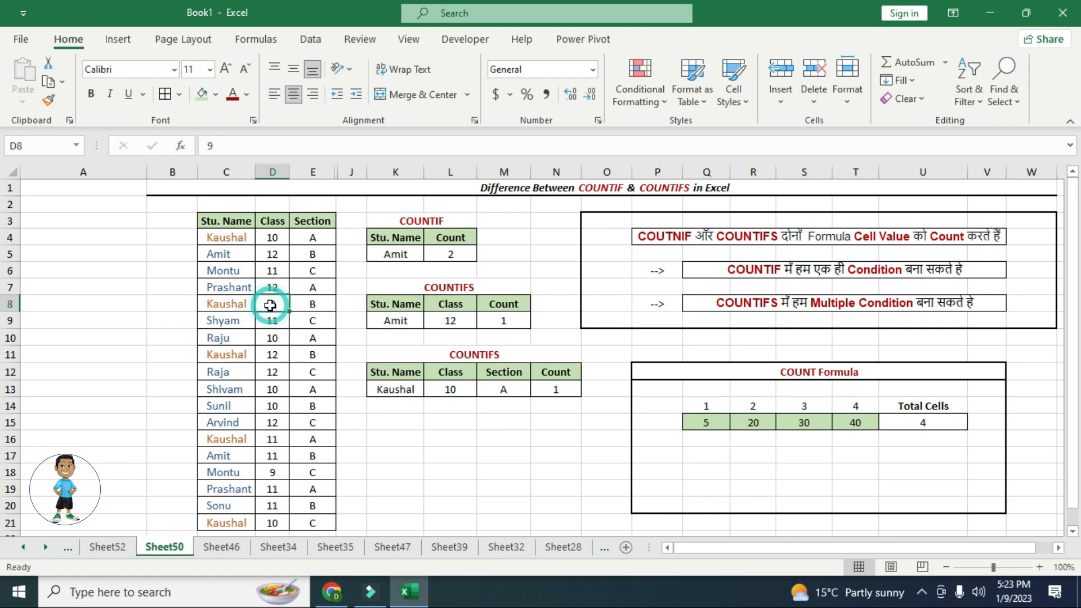
left_click(314, 303)
left_click(242, 441)
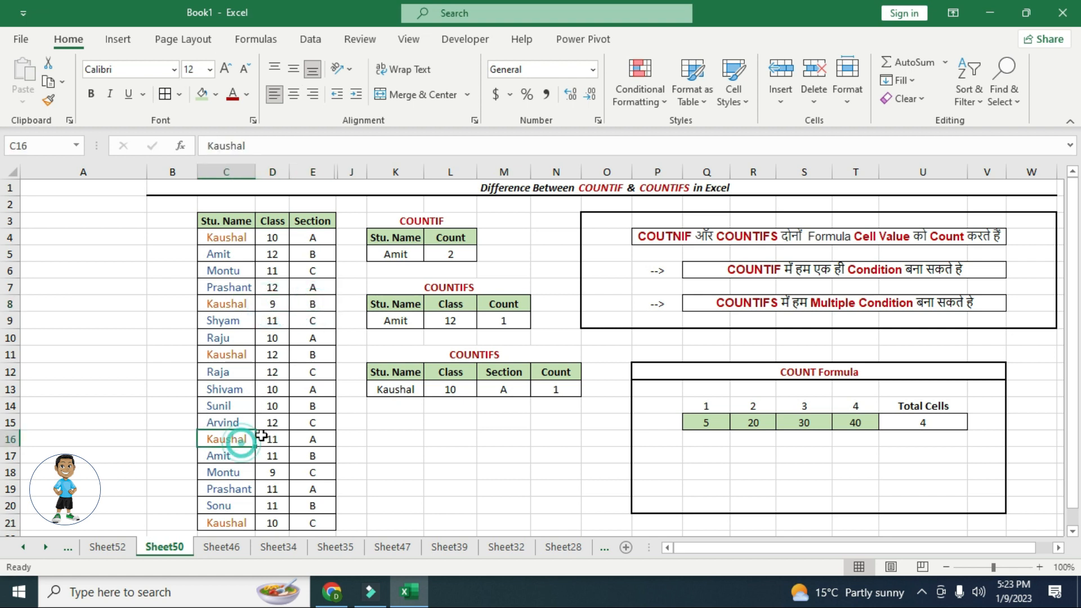
left_click(274, 438)
left_click(313, 440)
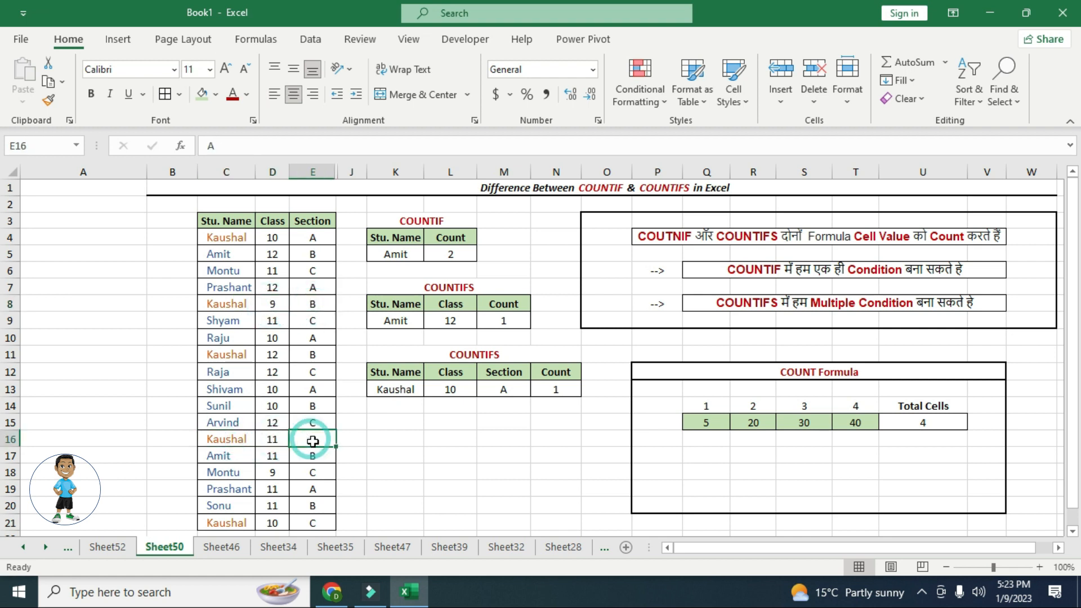
Change the student's class in D16 to 10.
left_click(273, 439)
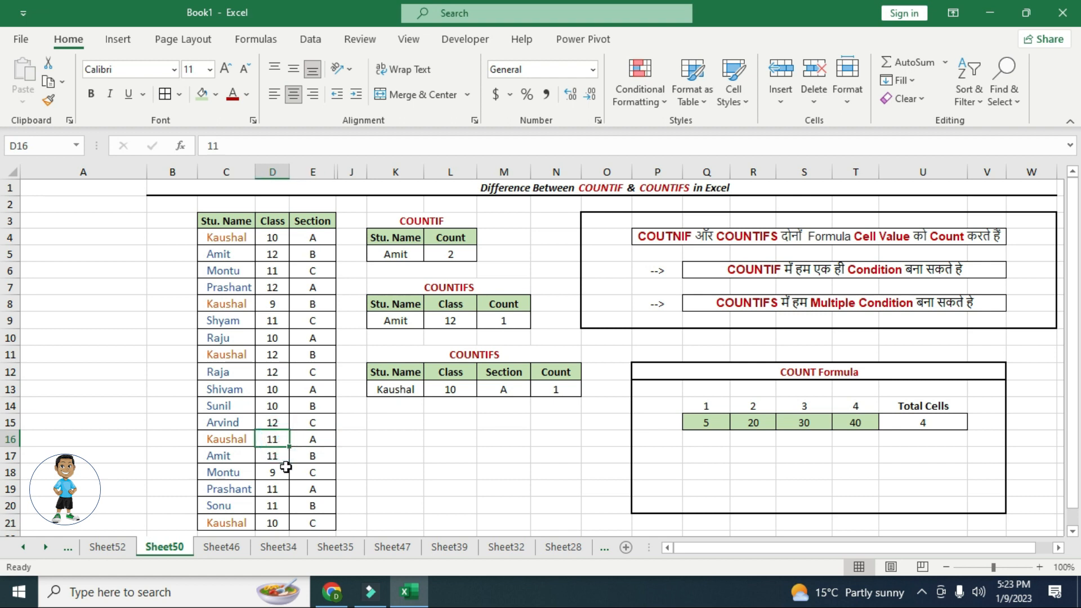
type("10")
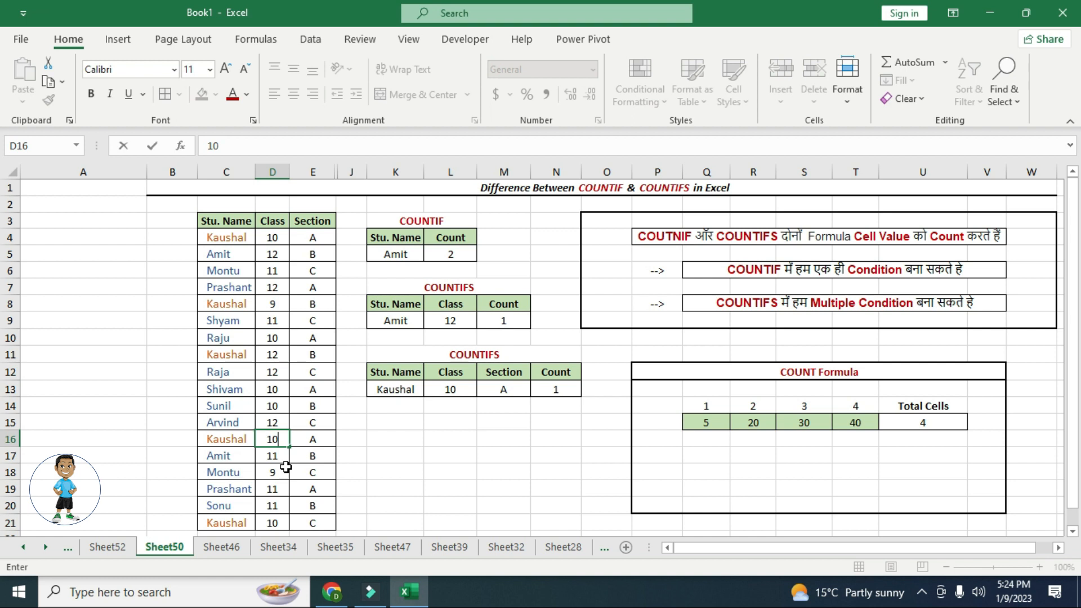
key("Return")
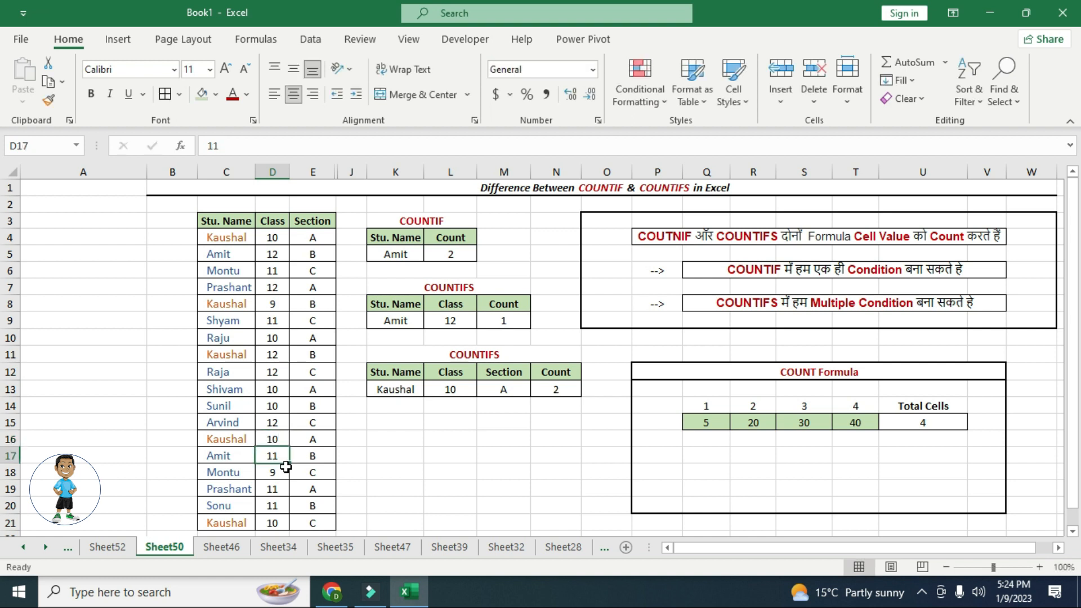
Check the student entry in row 21 and change its section in E21 to A.
left_click(228, 523)
left_click(276, 526)
left_click(313, 524)
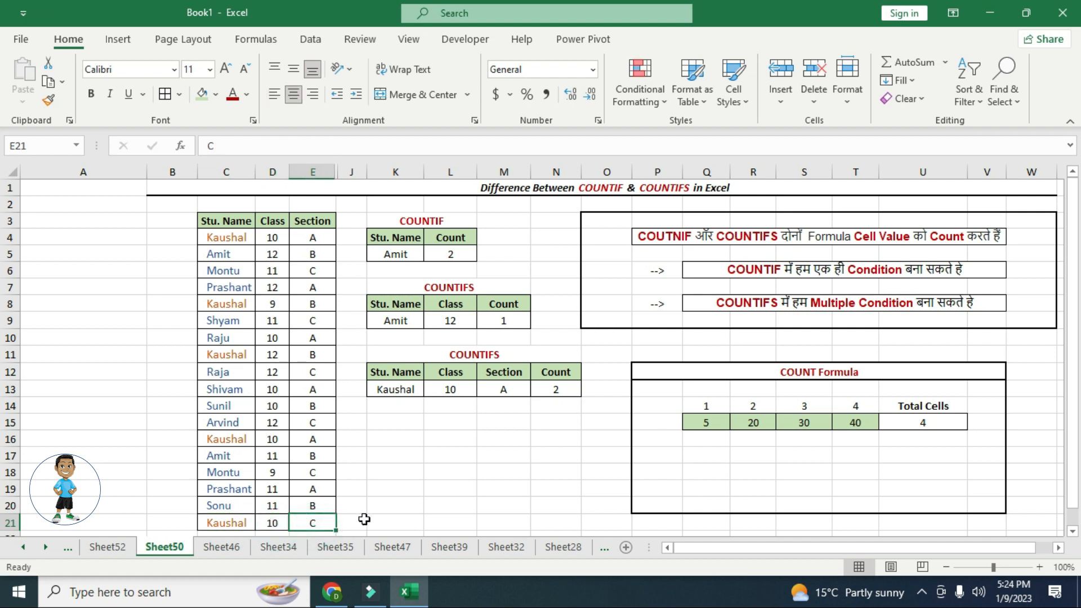
type("A")
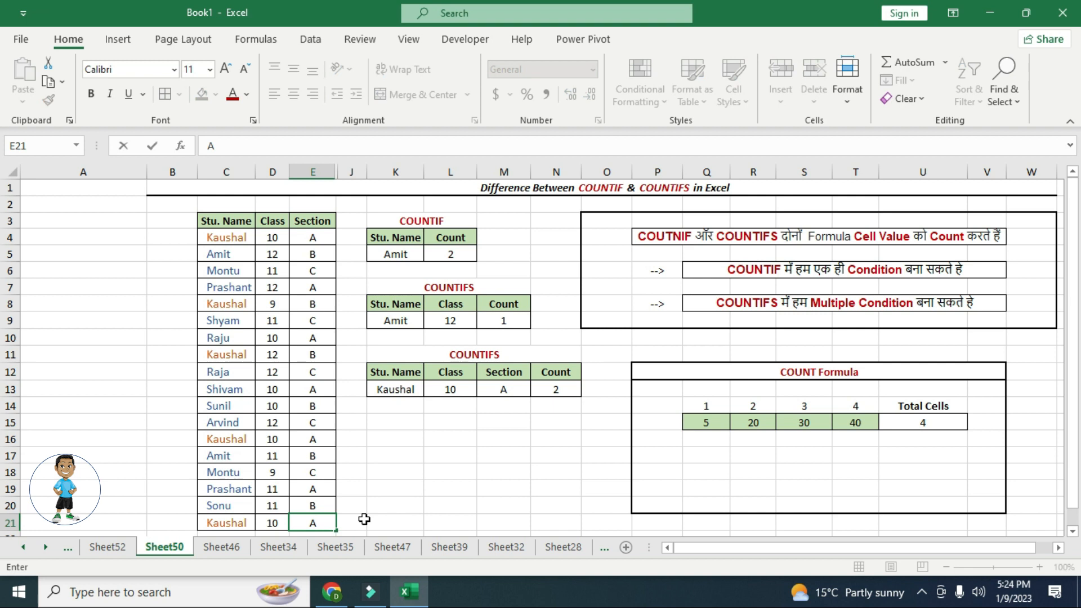
key("Return")
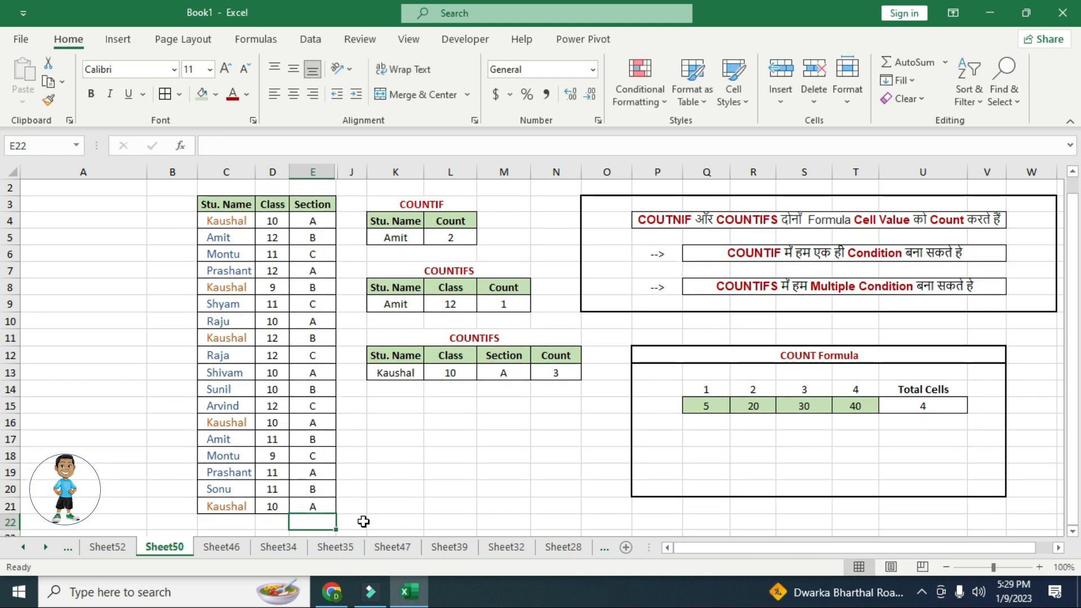